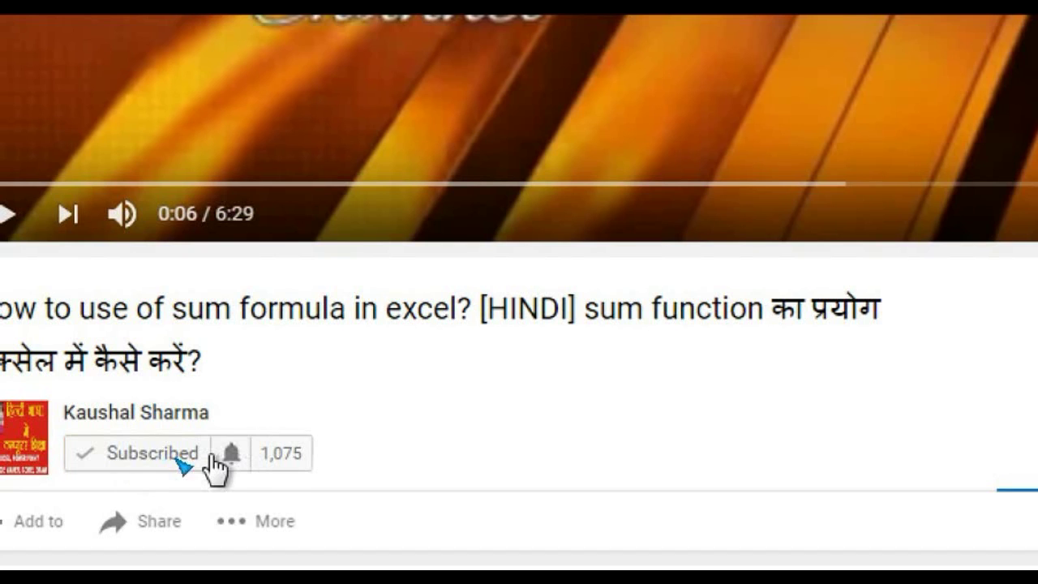
Step: Turn on all notifications for the subscribed YouTube channel and save the notification setting
left_click(230, 458)
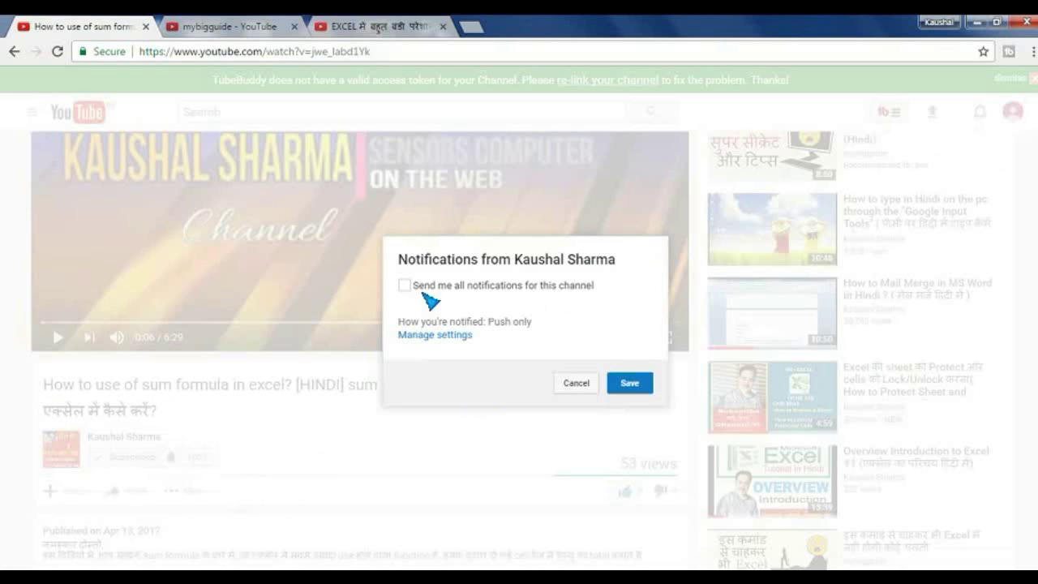
left_click(404, 286)
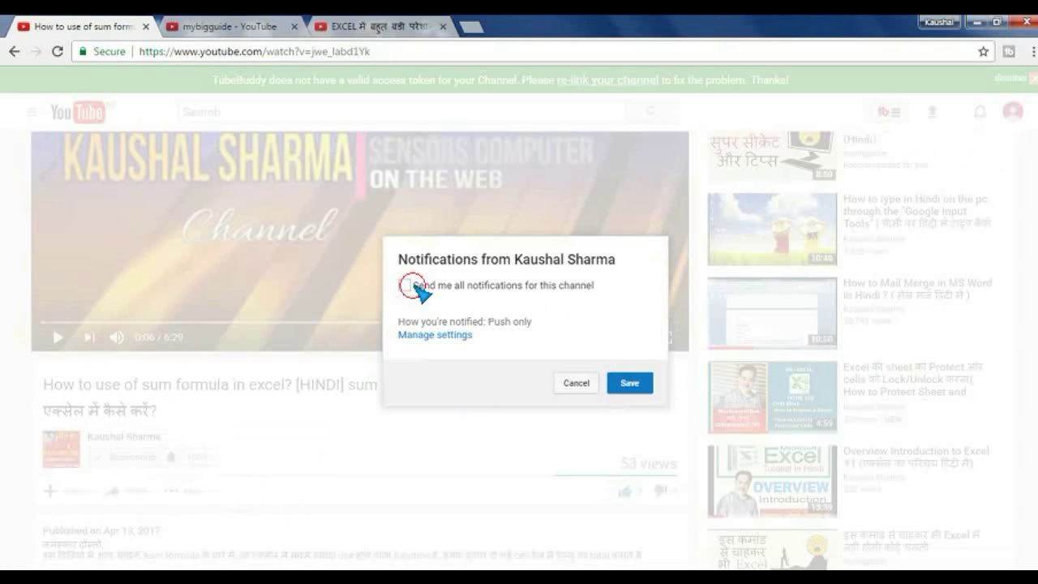
left_click(630, 386)
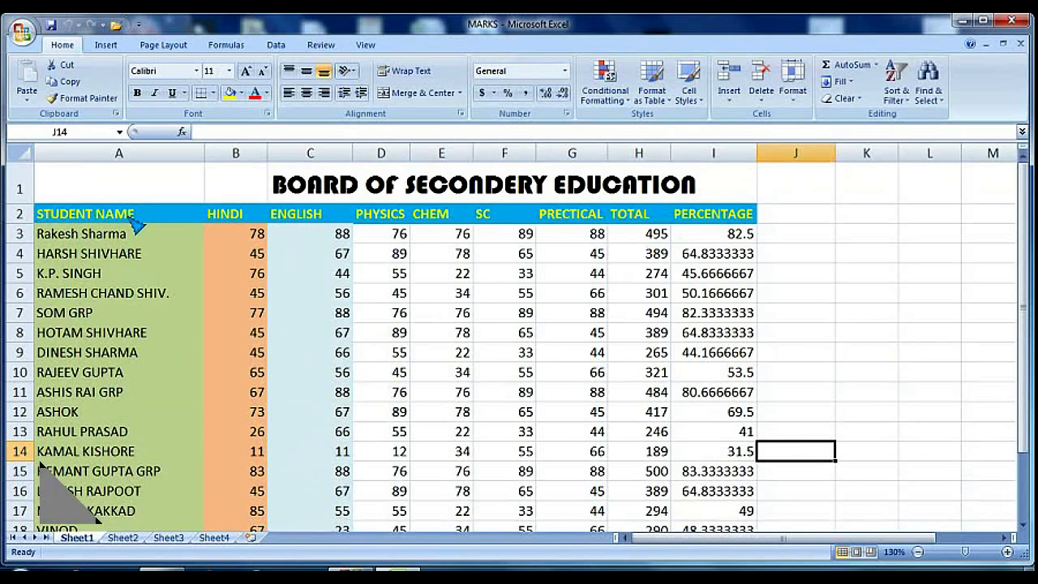
Step: Examine the headings in row 2 and the student name and percentage columns of the marks table
left_click(134, 220)
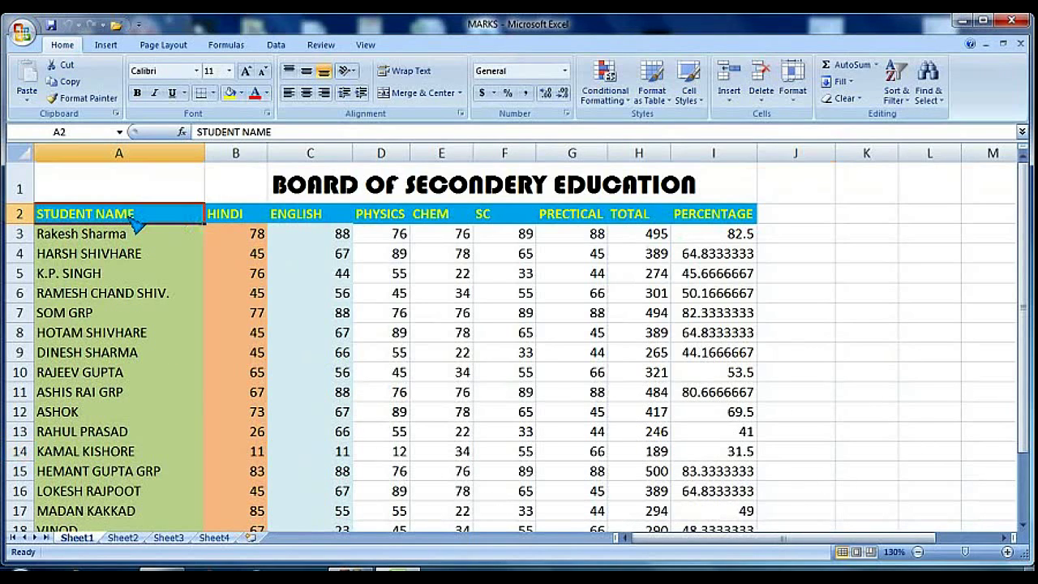
left_click(328, 214)
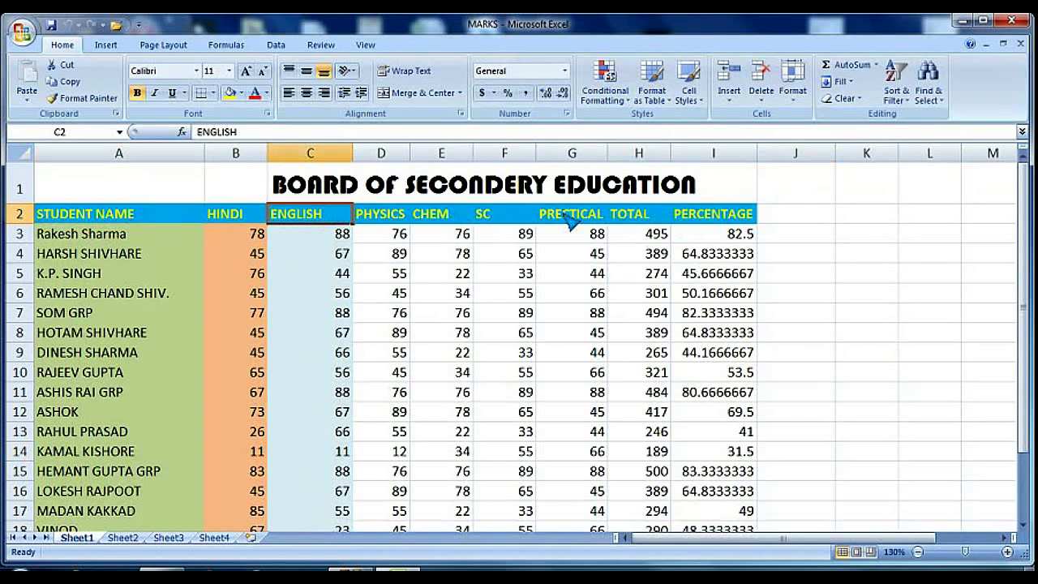
left_click(685, 216)
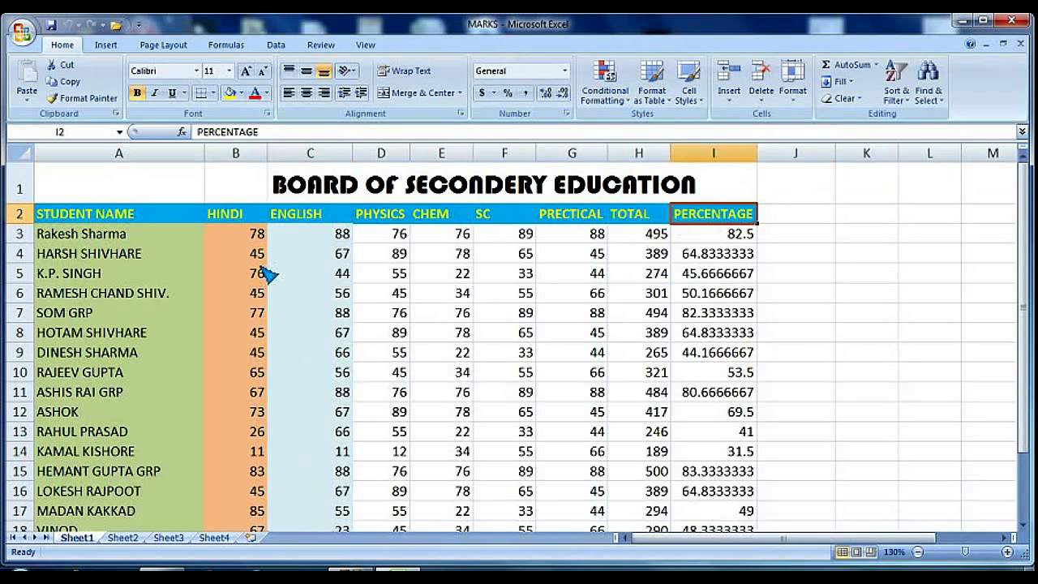
left_click_drag(703, 213, 725, 433)
left_click_drag(94, 213, 106, 477)
left_click(514, 259)
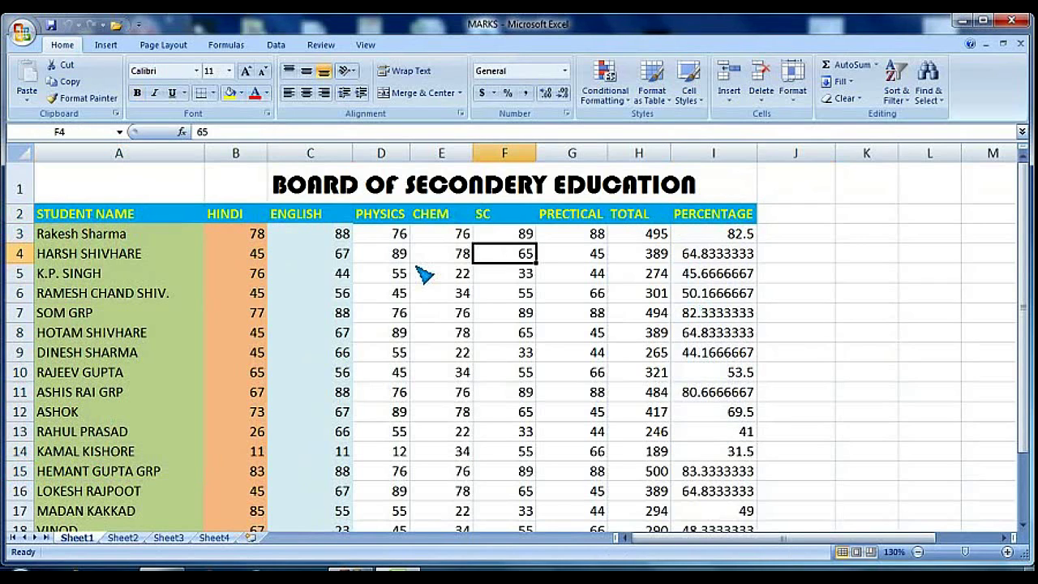
left_click(91, 216)
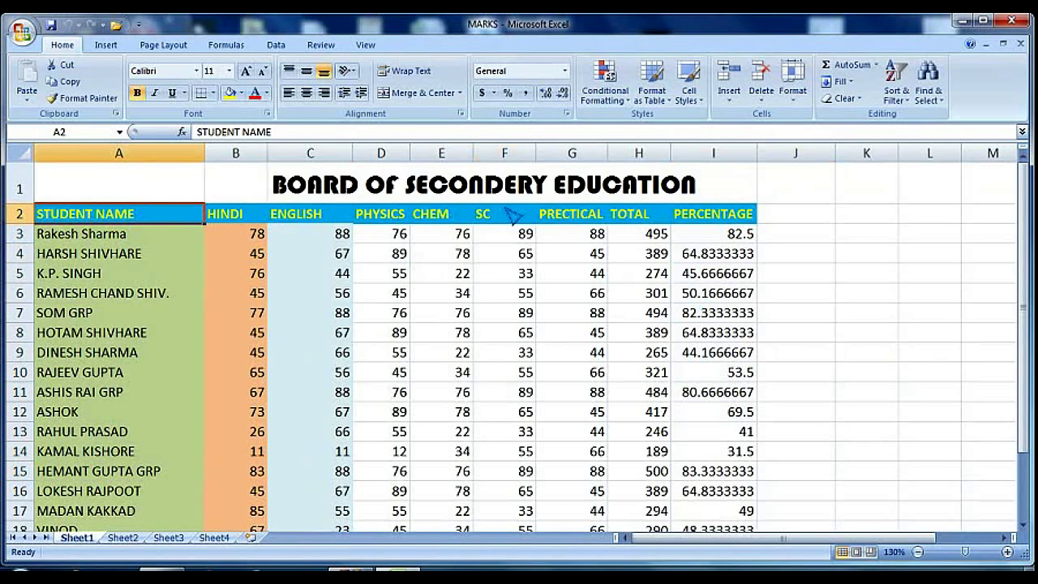
left_click(685, 214, "shift")
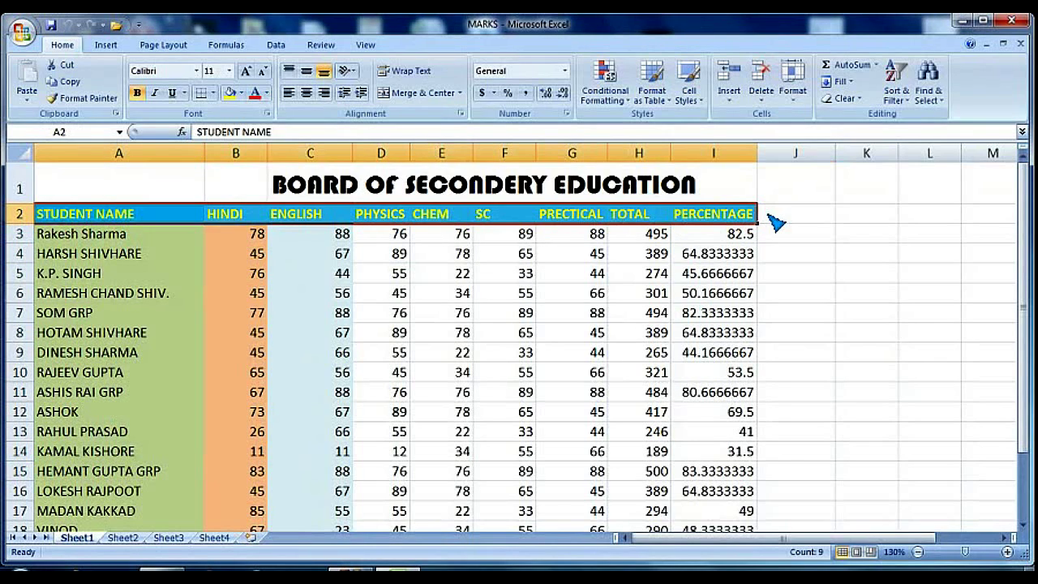
Step: Enter the heading STUDENT NAME in J2 and widen column J to fit it
left_click(797, 215)
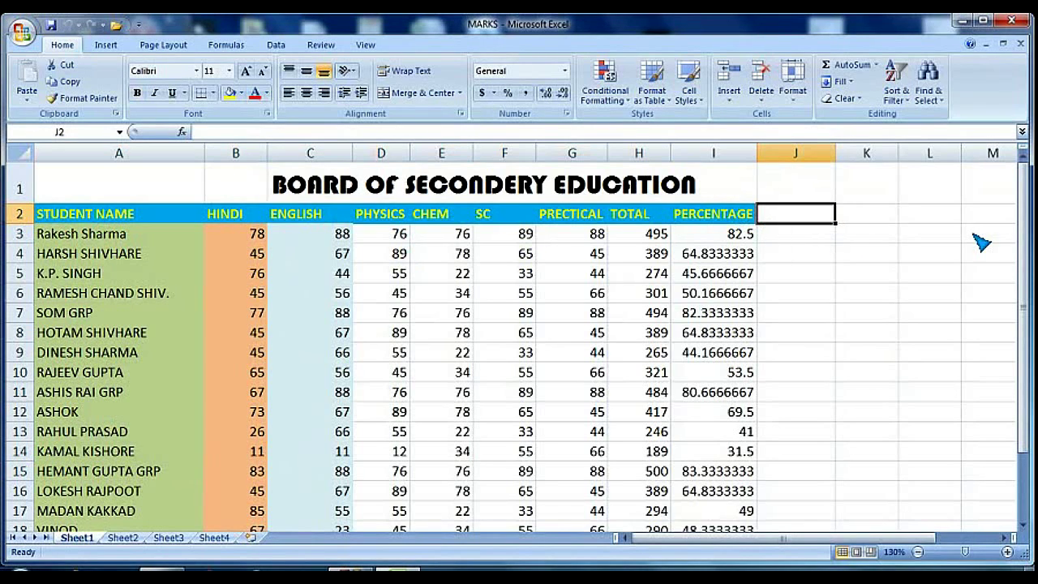
type("STUD")
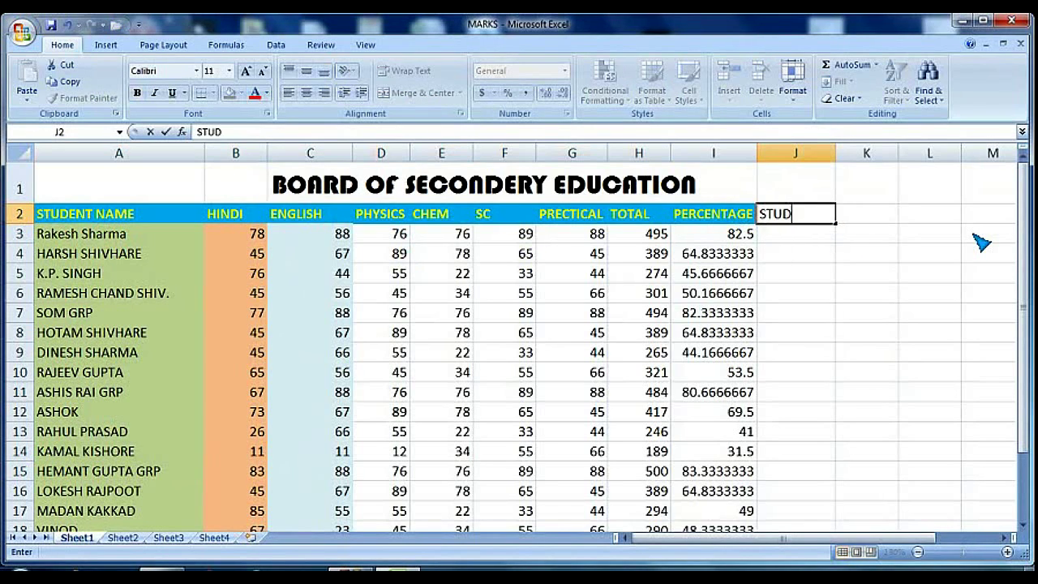
type("ENT NAME")
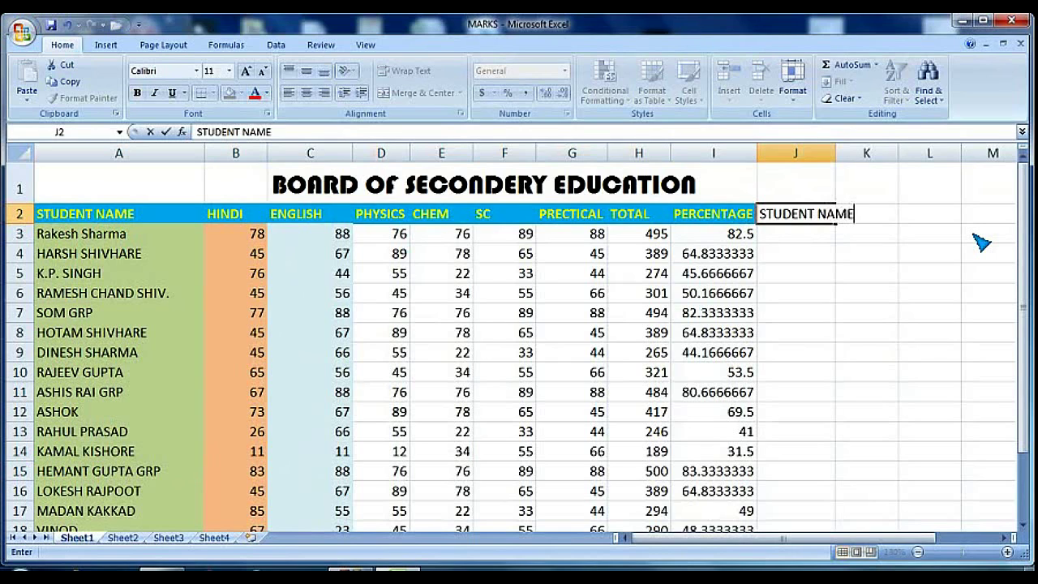
key("Return")
key("Up")
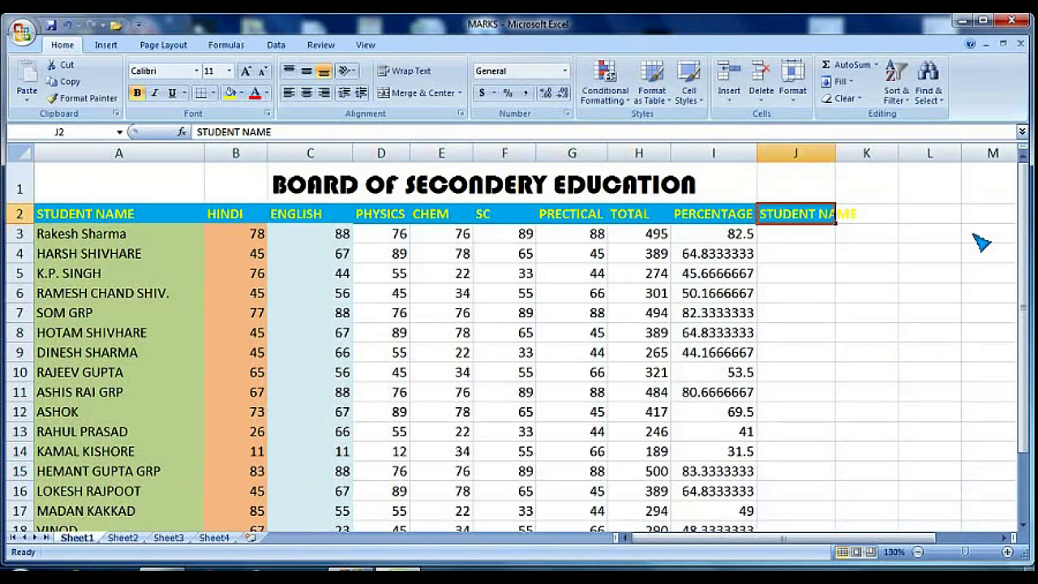
key("Right")
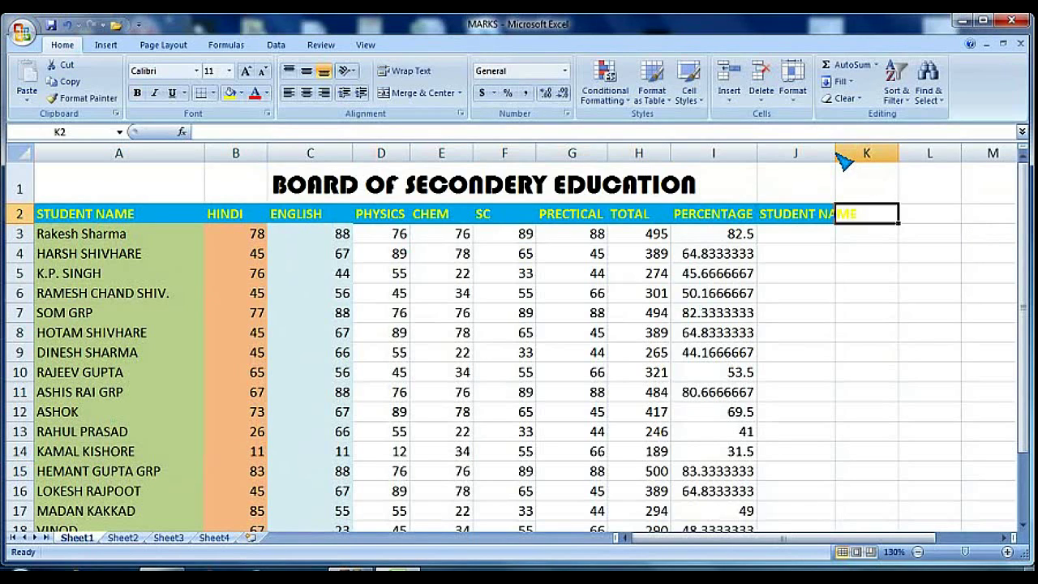
left_click_drag(836, 155, 866, 162)
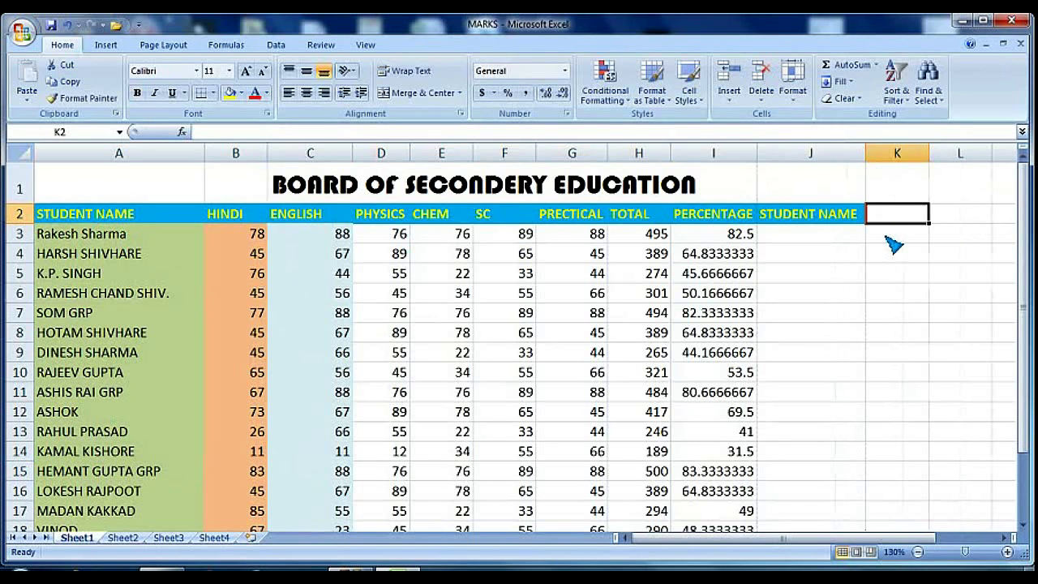
Step: Copy the PERCENTAGE heading from I2 into K2 and fit column K's width to the text
left_click(729, 222)
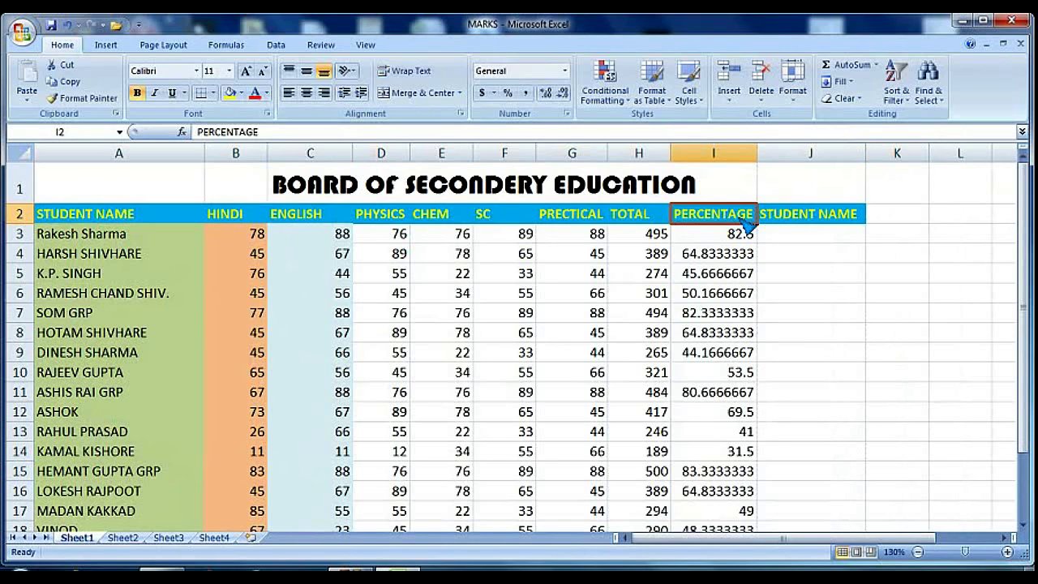
right_click(745, 228)
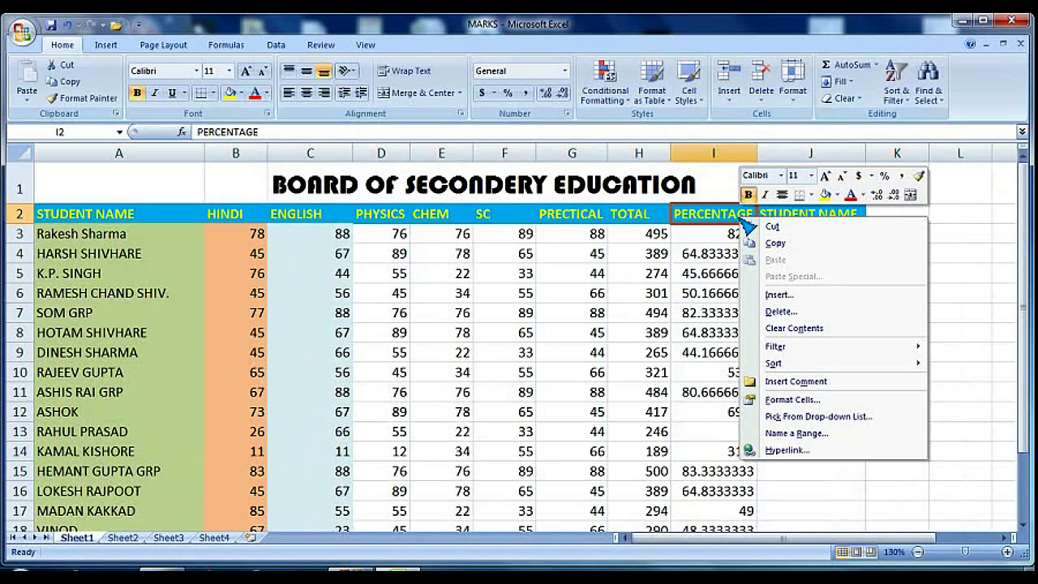
left_click(799, 244)
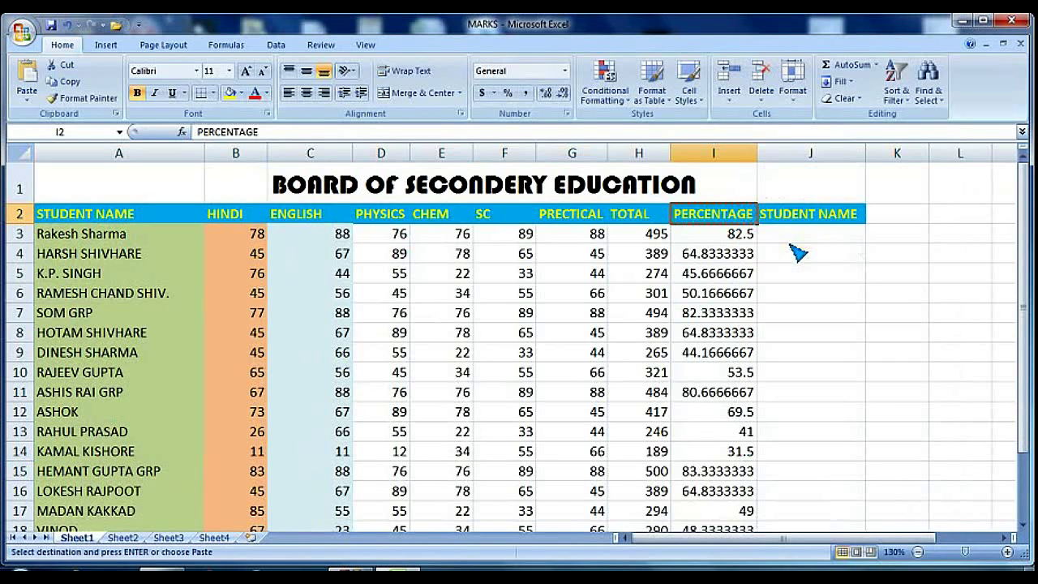
left_click(897, 216)
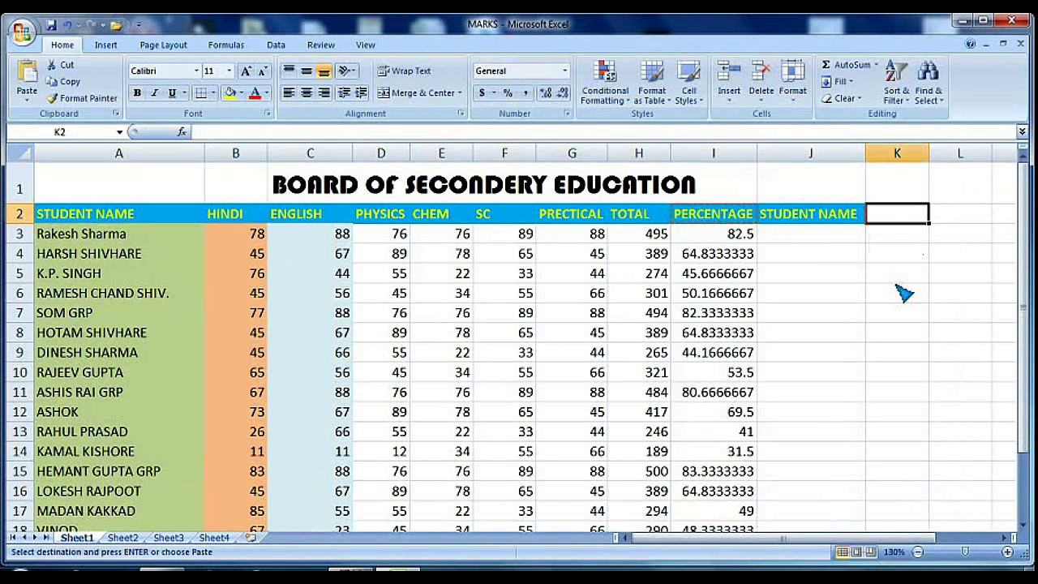
right_click(913, 220)
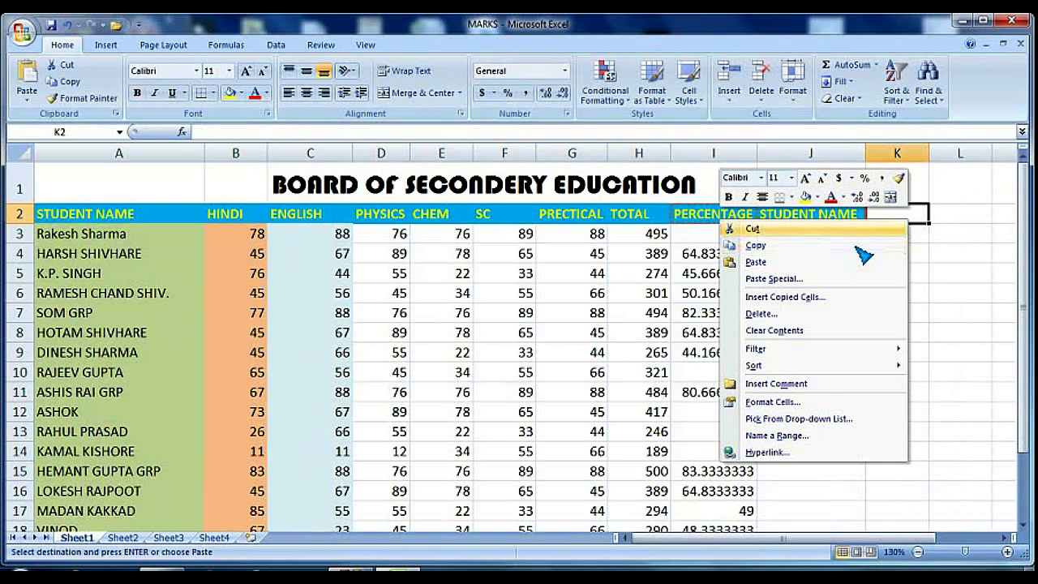
left_click(847, 262)
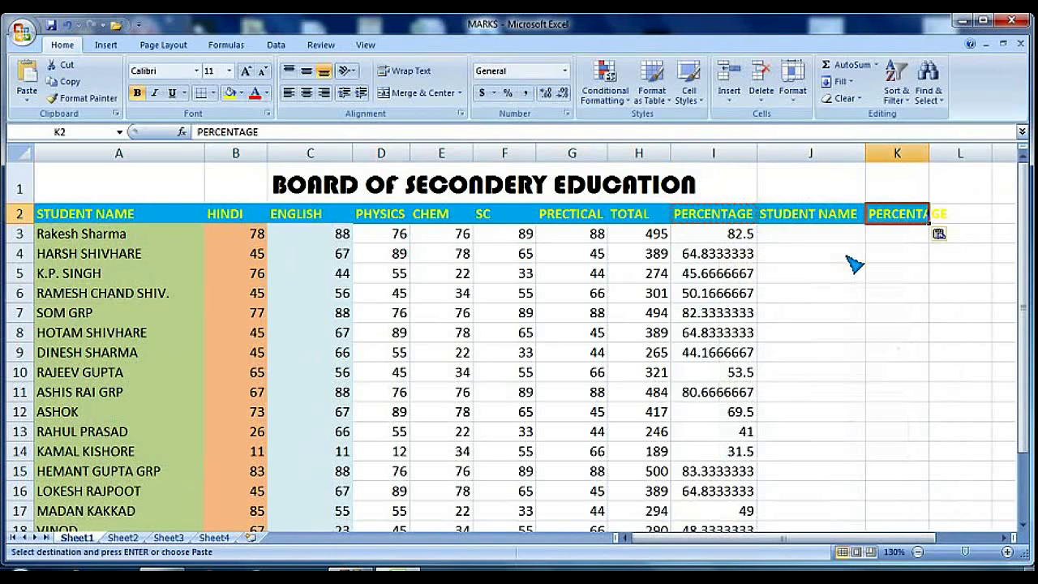
double_click(929, 158)
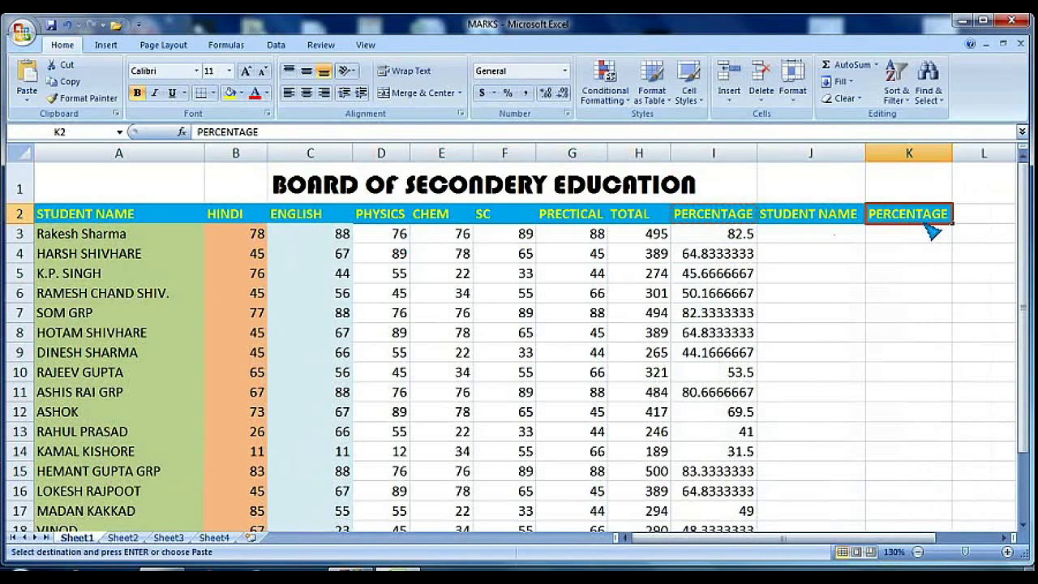
Step: Give the headings in J2:K2 a white fill and the automatic black font color
left_click_drag(816, 217, 900, 215)
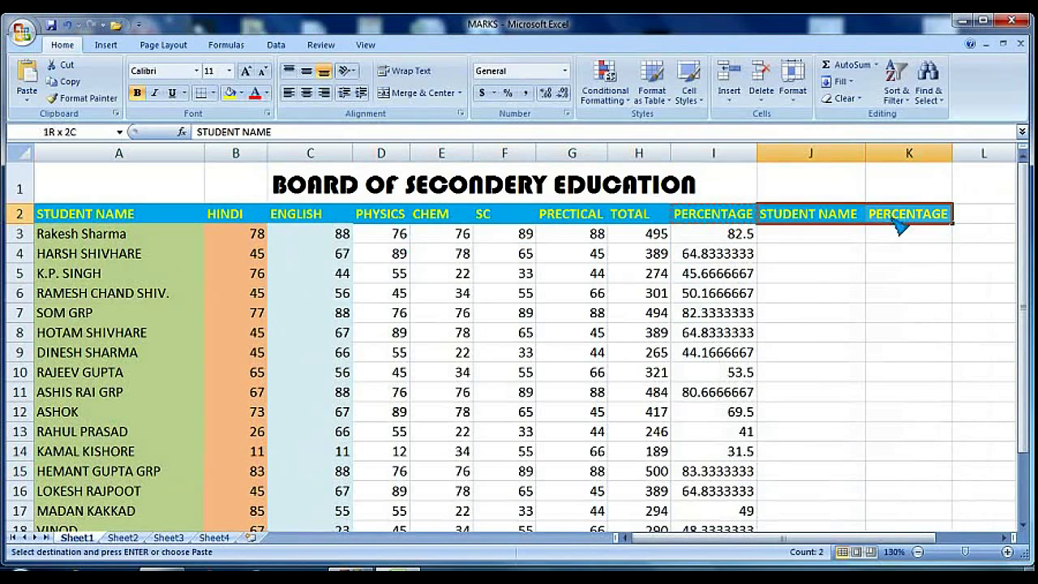
left_click(241, 94)
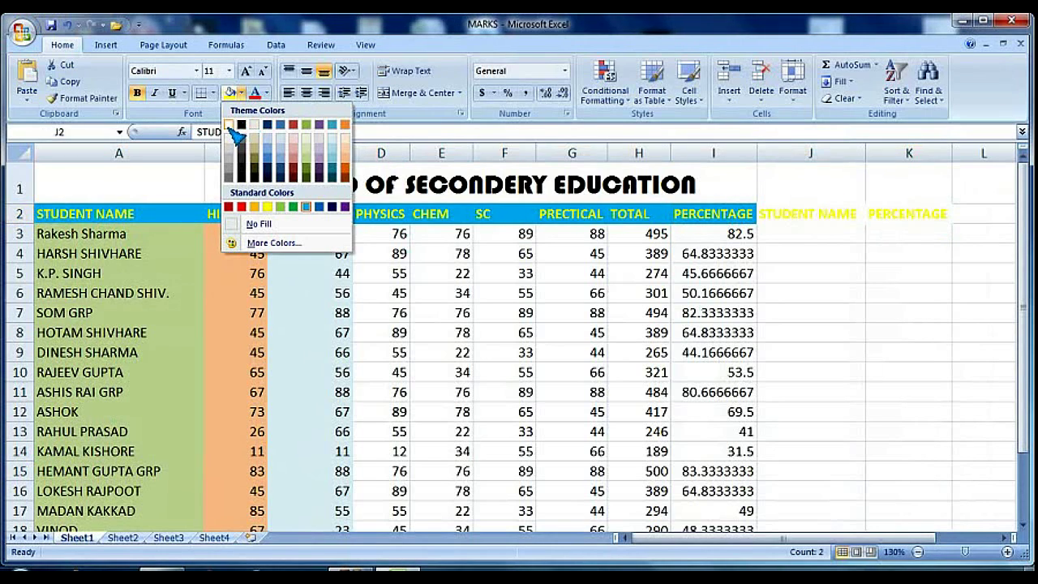
left_click(258, 288)
left_click_drag(776, 214, 907, 220)
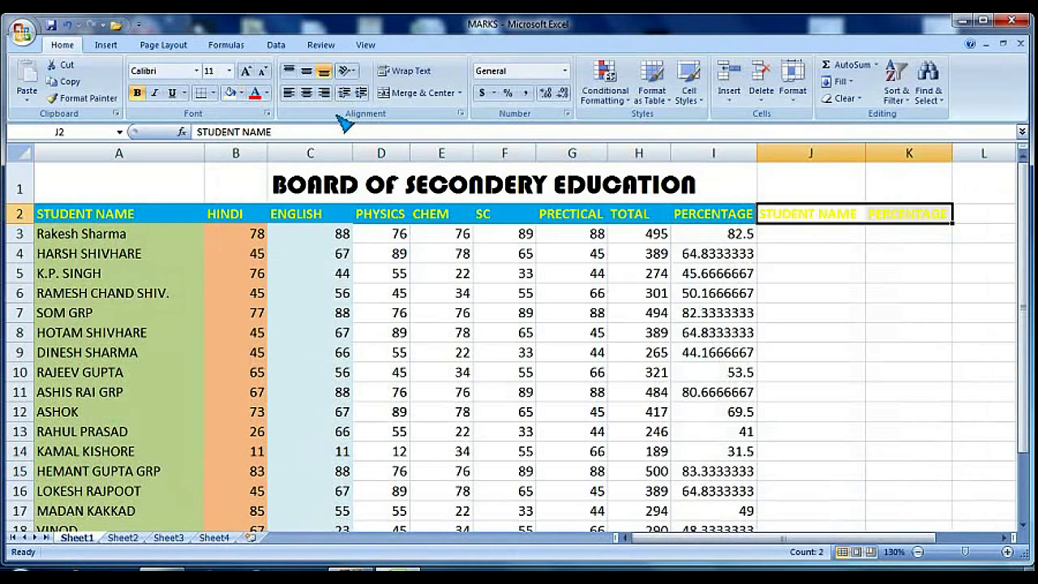
left_click(266, 93)
left_click(284, 113)
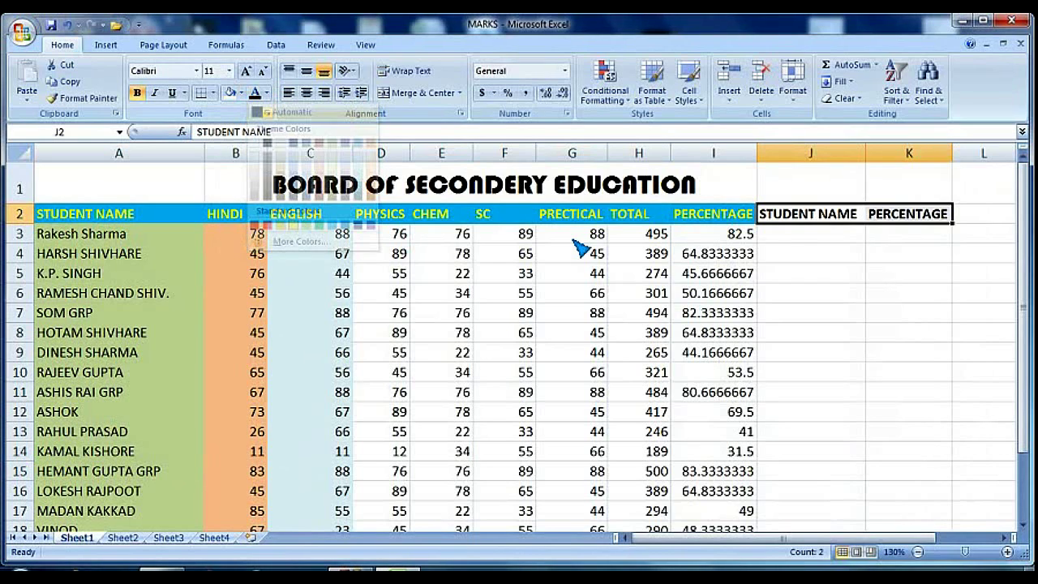
Step: Enter the criterion ="A*" in J3 under the copied STUDENT NAME heading
left_click(793, 235)
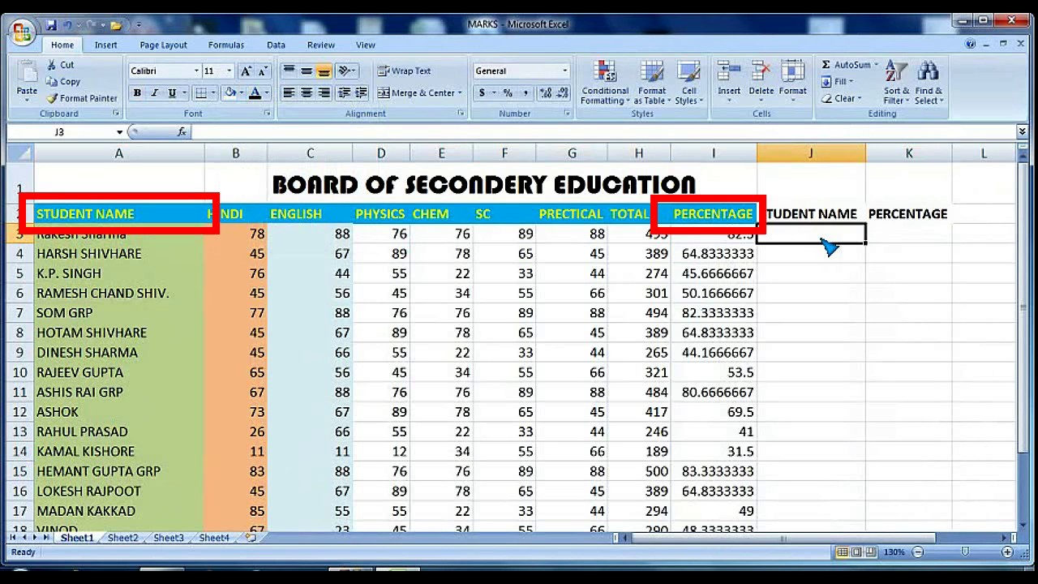
type("=")
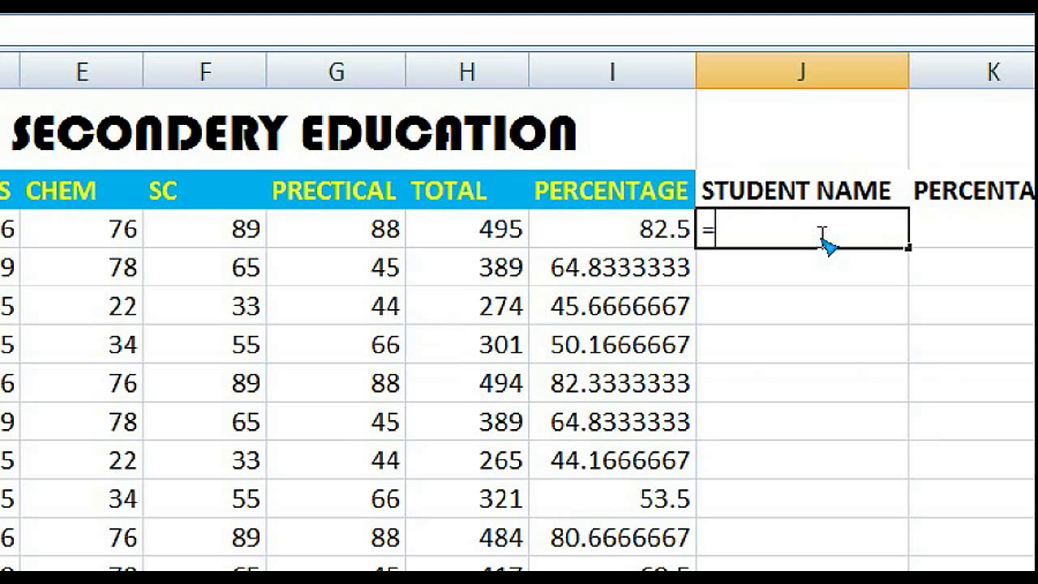
type("\"")
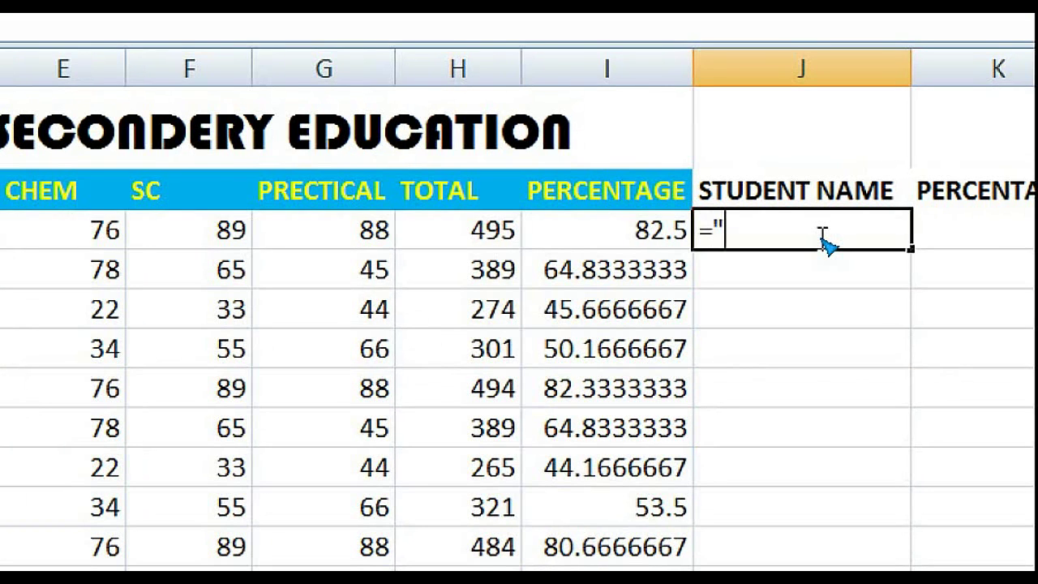
type("A")
type("*")
type("\"")
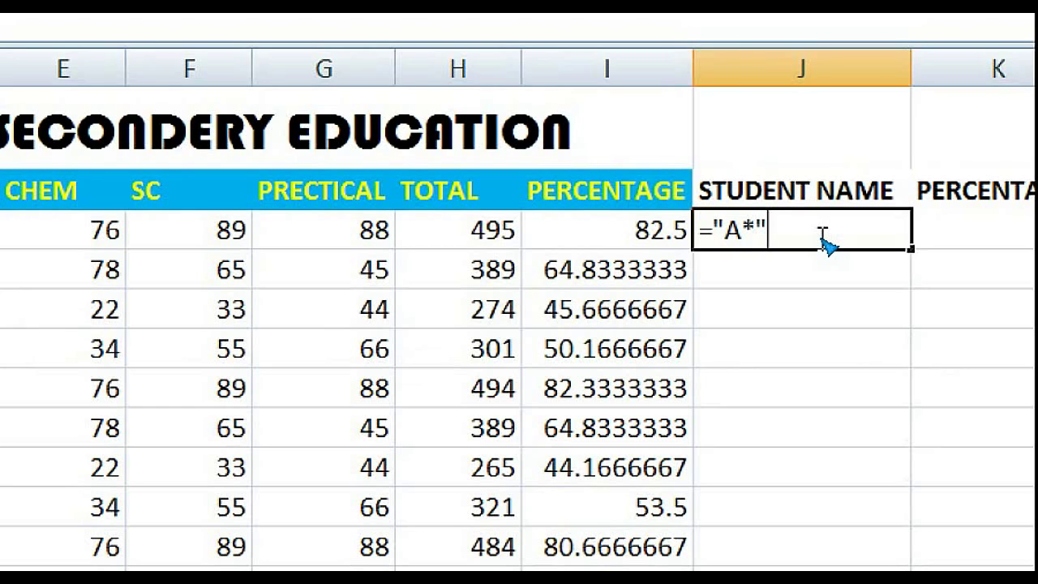
key("Return")
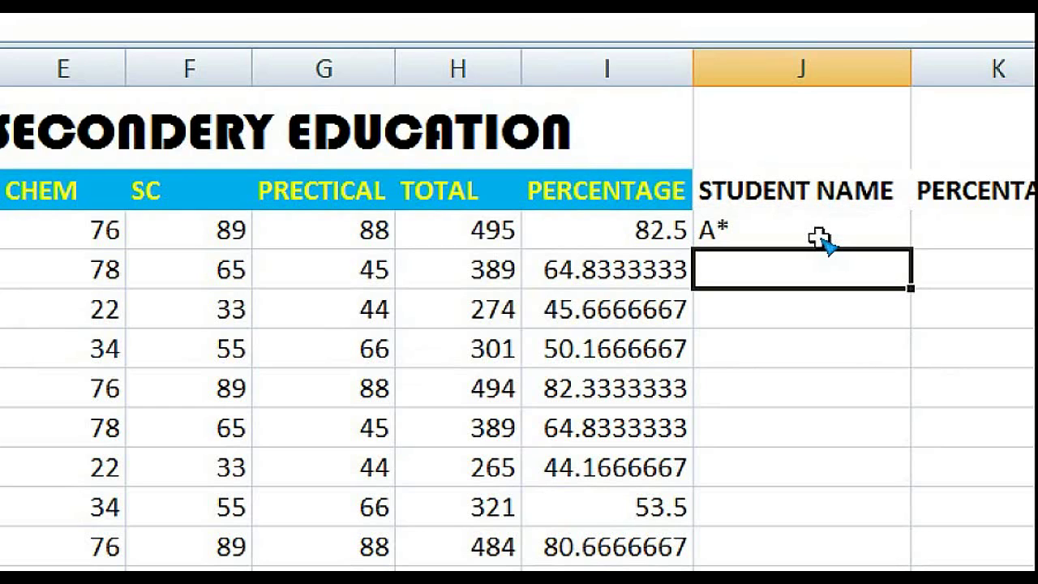
left_click(819, 237)
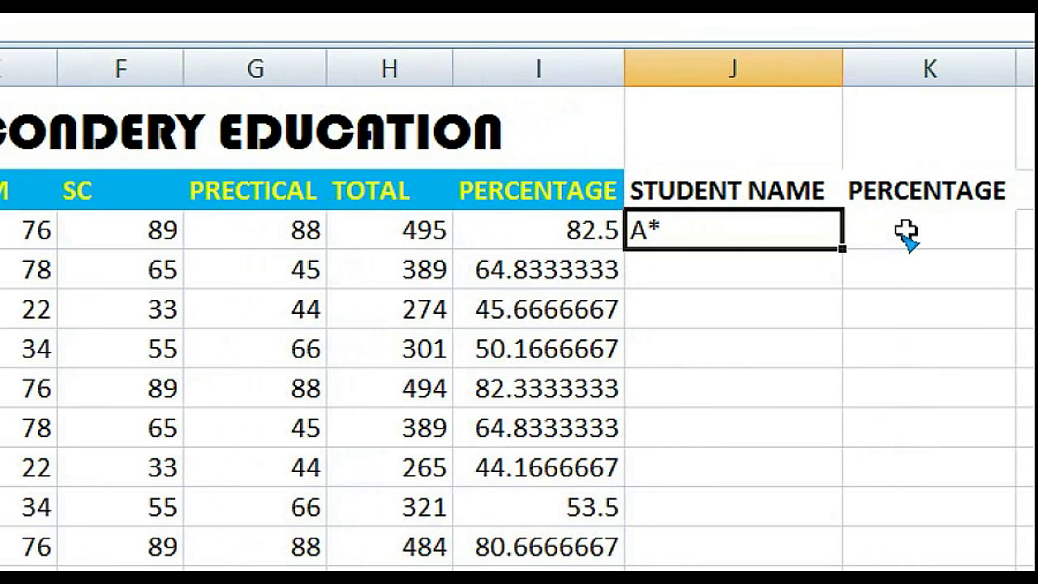
Step: Enter the criterion >60 in K3 under the copied PERCENTAGE heading
left_click(906, 234)
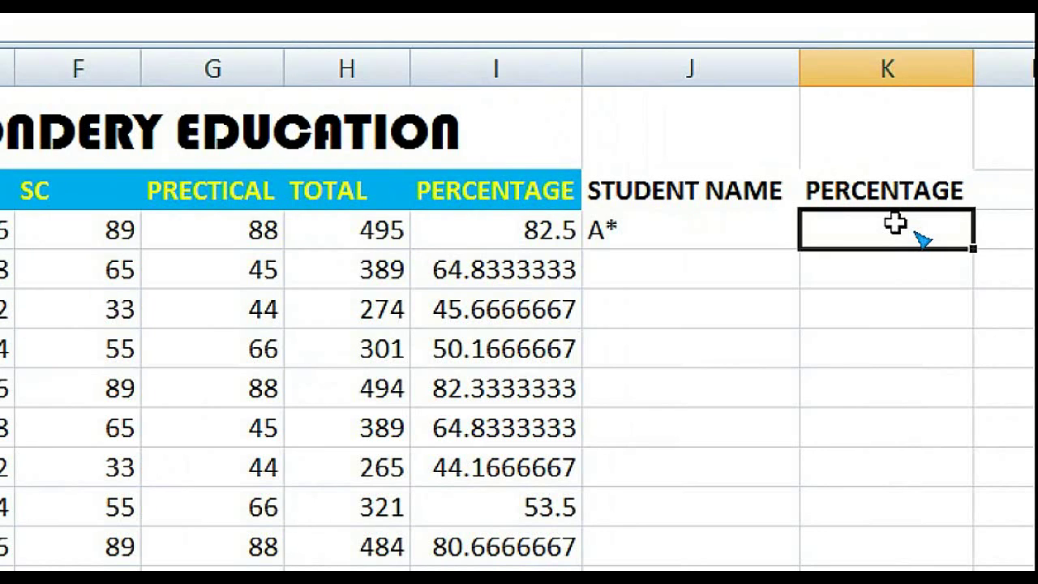
type(">")
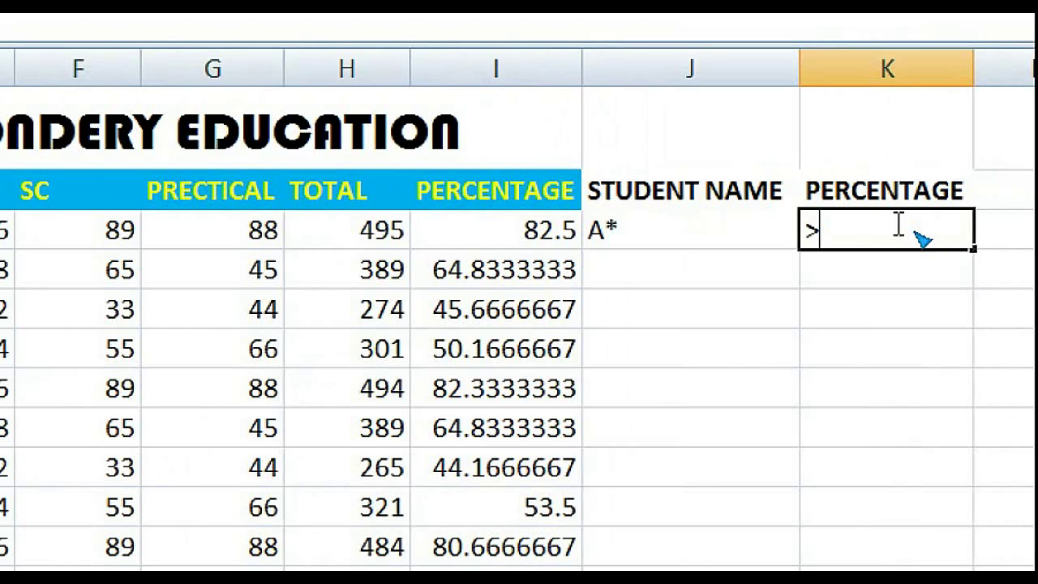
type("60")
key("Return")
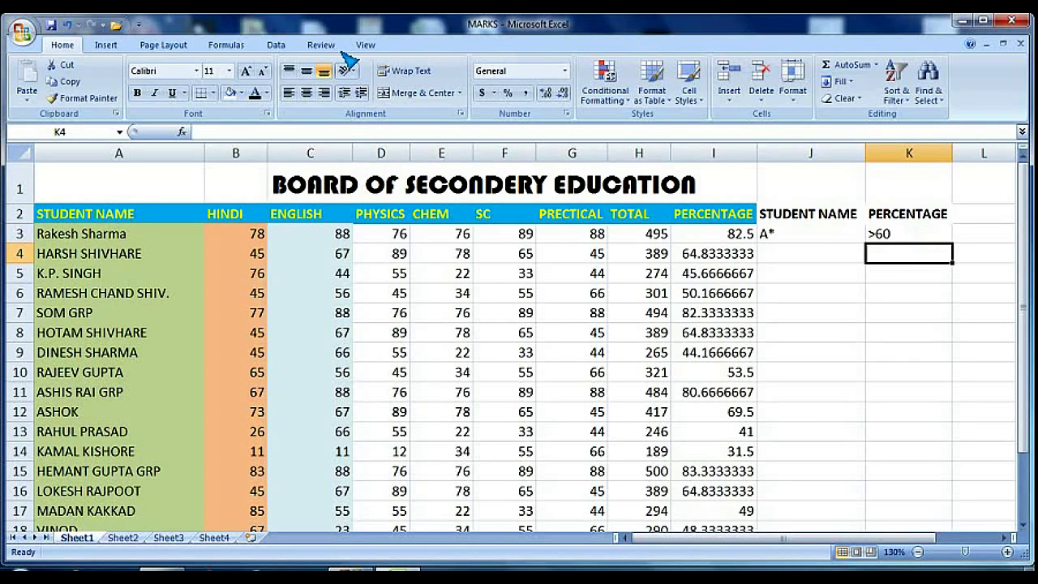
Step: Run an Advanced Filter in place on the marks list A2:I22, using J2:K3 as the criteria range
left_click(283, 46)
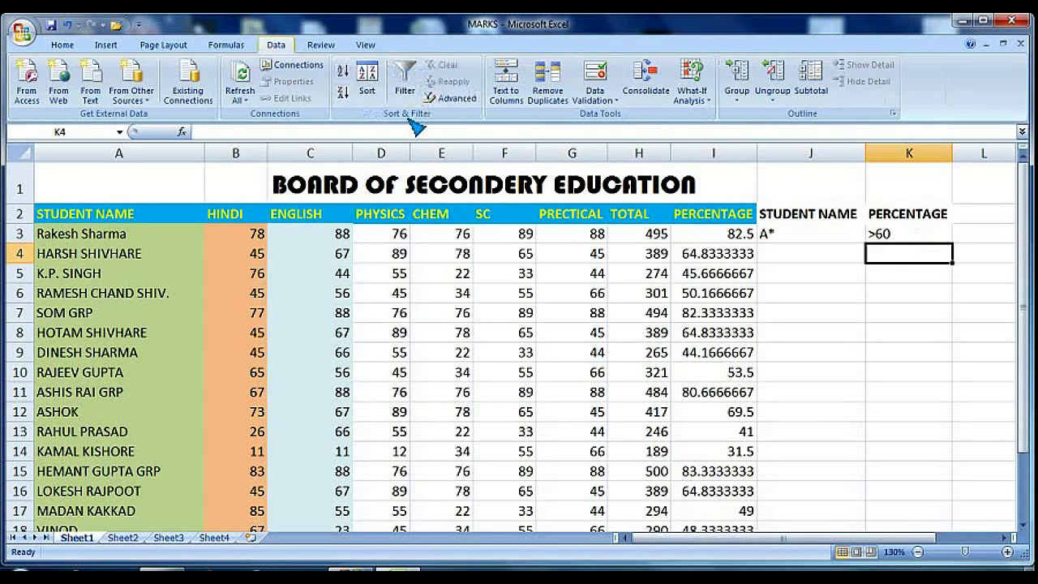
left_click(452, 99)
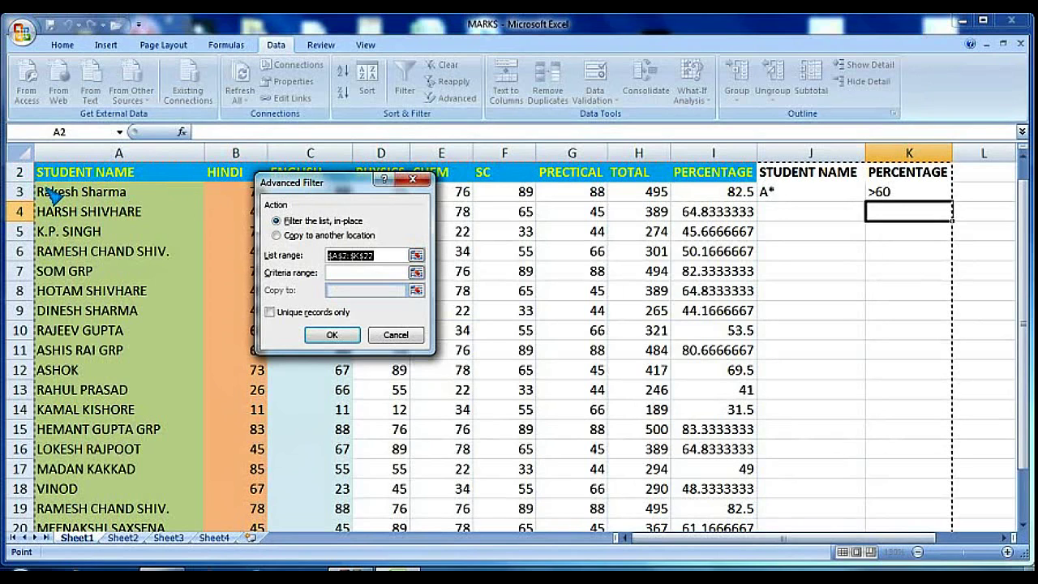
left_click_drag(45, 180, 687, 519)
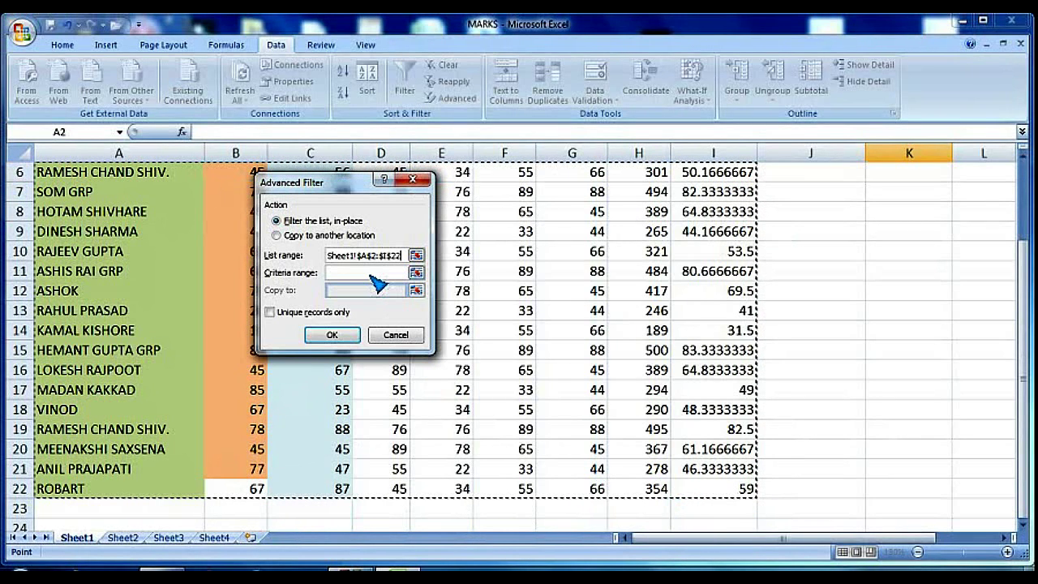
left_click(341, 273)
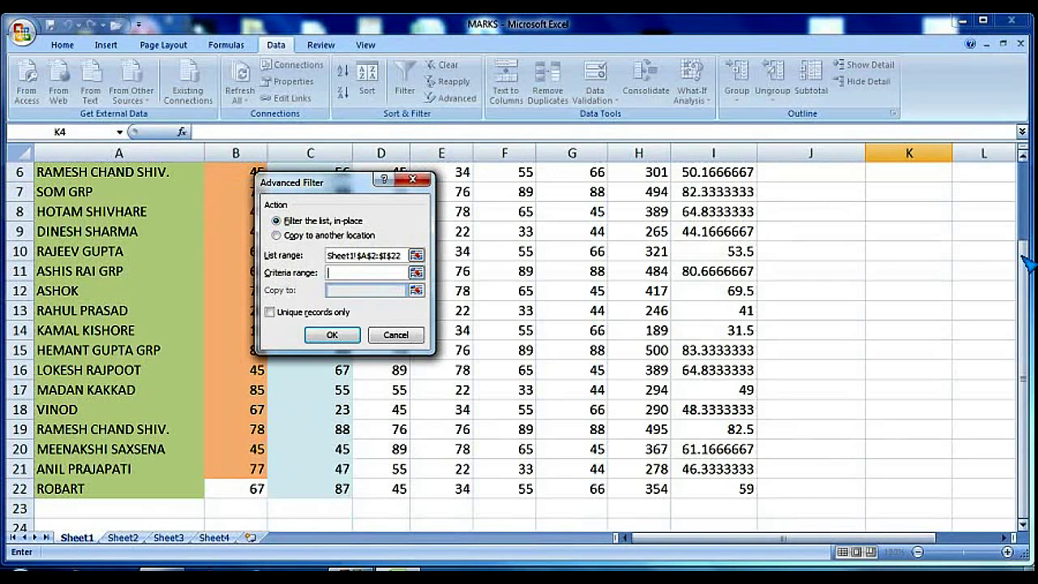
left_click_drag(1027, 258, 1028, 177)
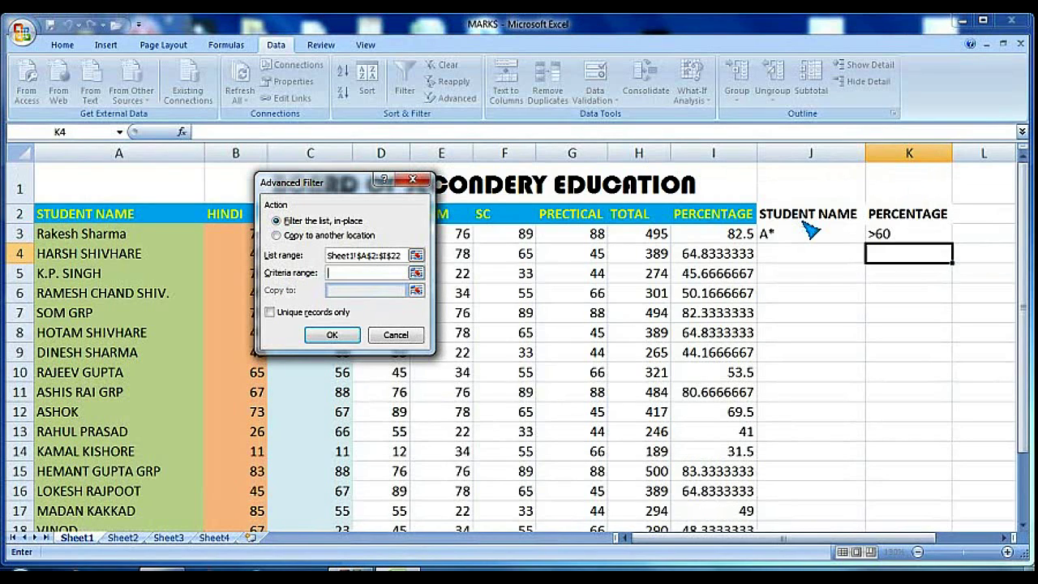
left_click_drag(807, 220, 893, 242)
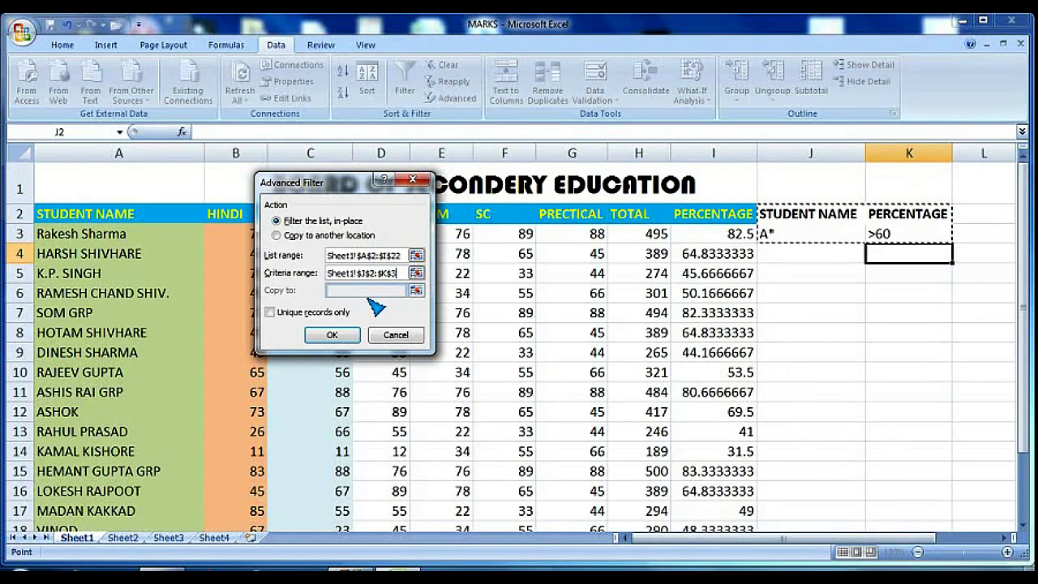
left_click(331, 335)
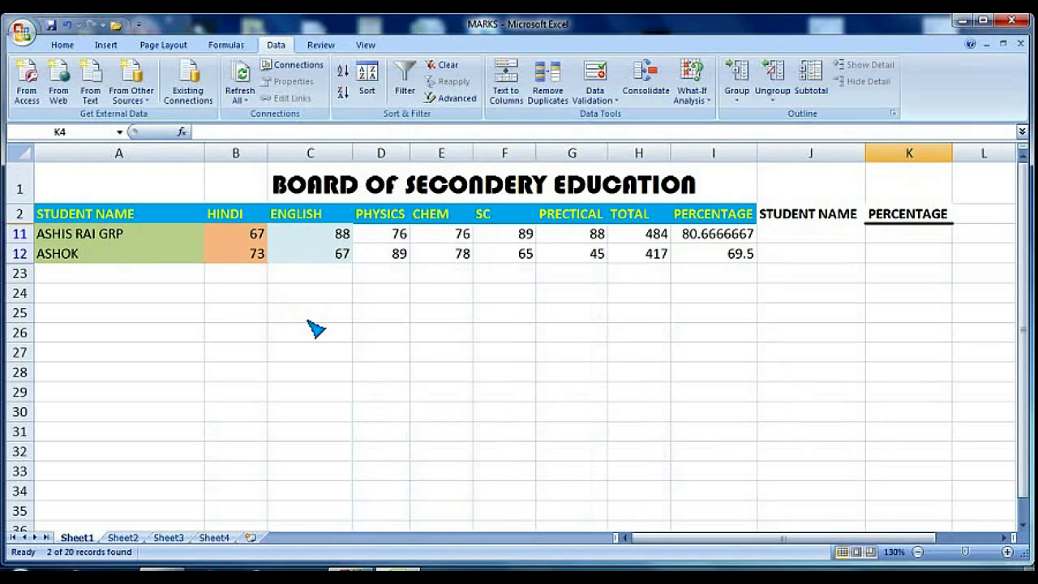
Step: Clear the filter from the marks table to show all student records again
scroll(347, 329, "down", 1)
scroll(349, 328, "up", 1)
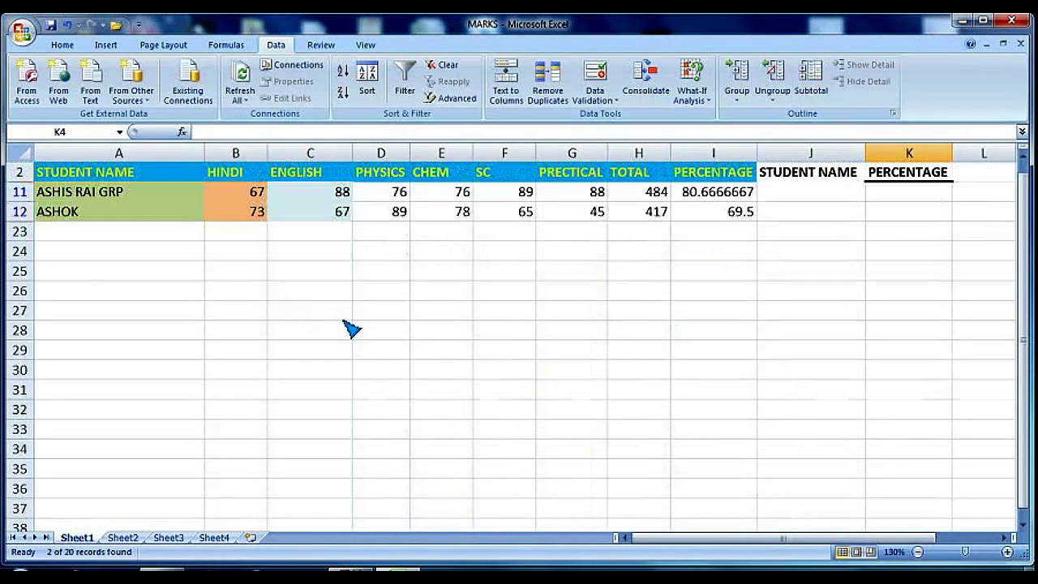
scroll(351, 329, "up", 1)
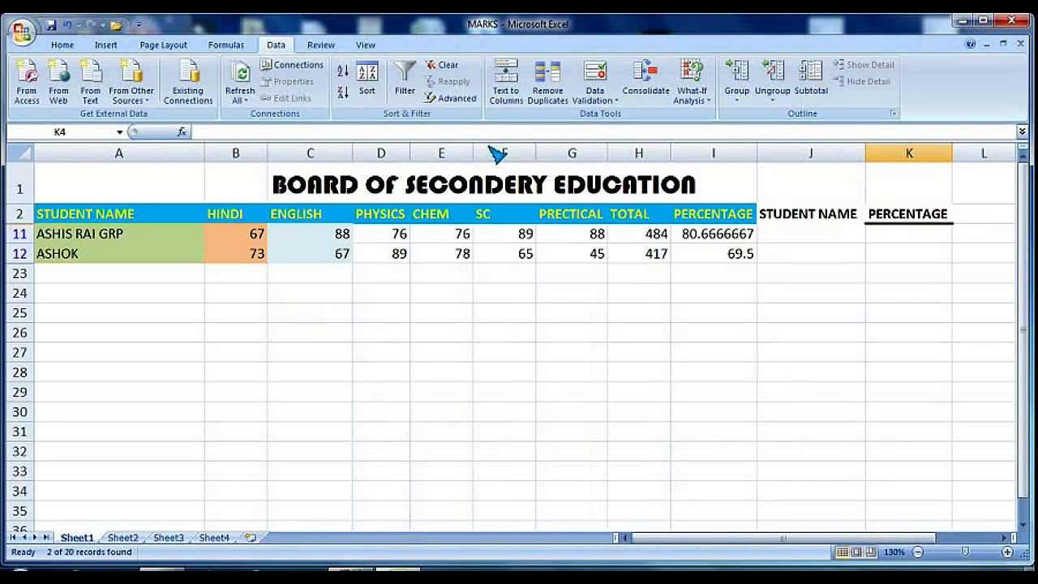
left_click(448, 65)
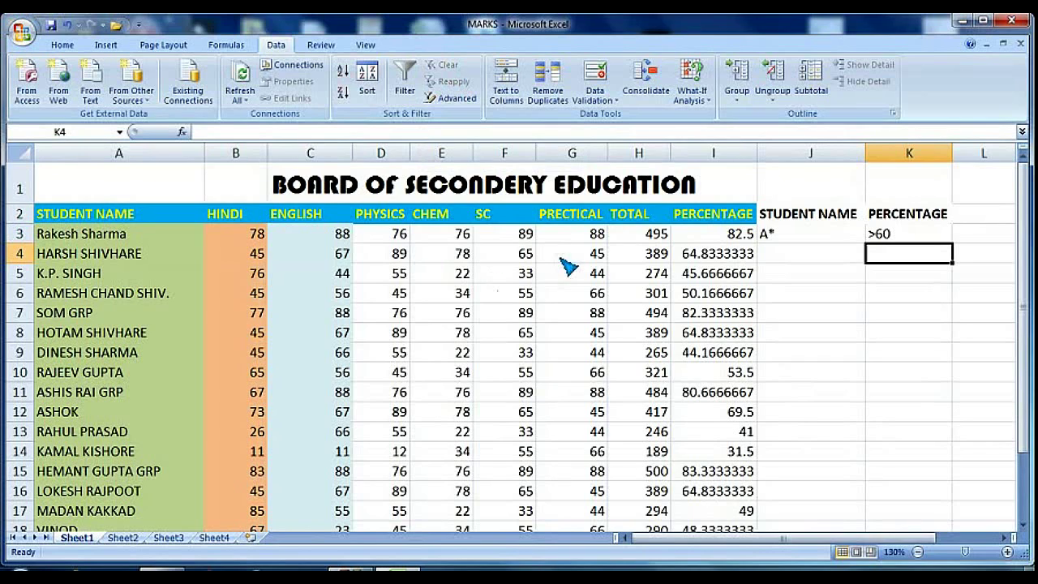
Step: Start another Advanced Filter and set its list range to A2:I22 on Sheet1
left_click(920, 236)
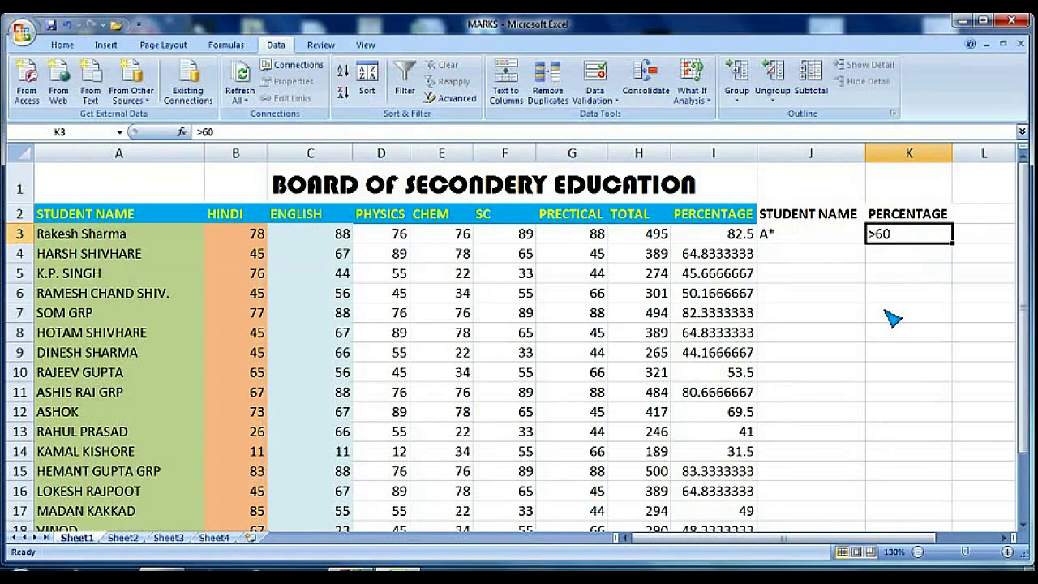
left_click(460, 107)
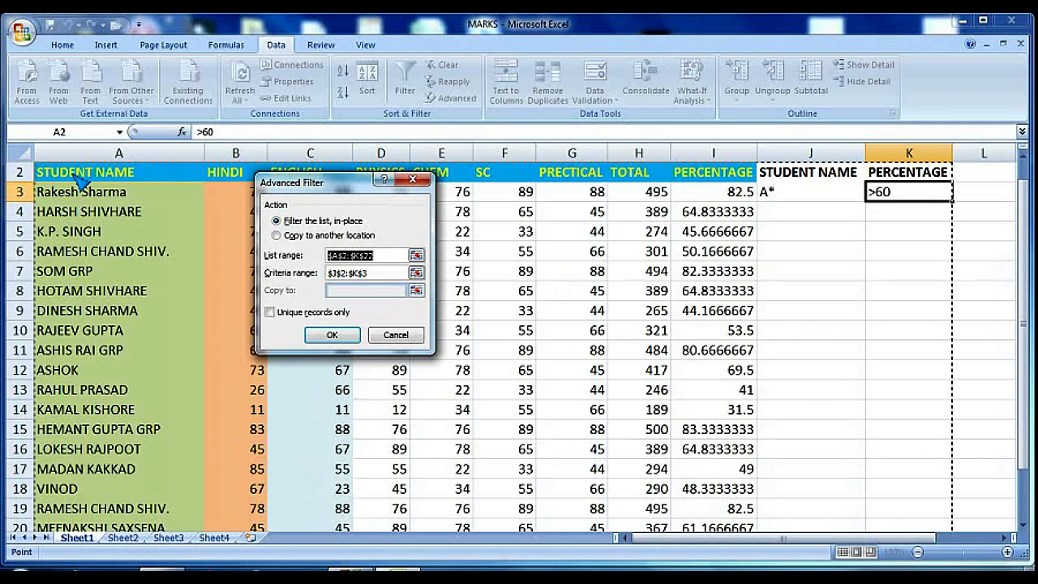
left_click_drag(73, 173, 714, 521)
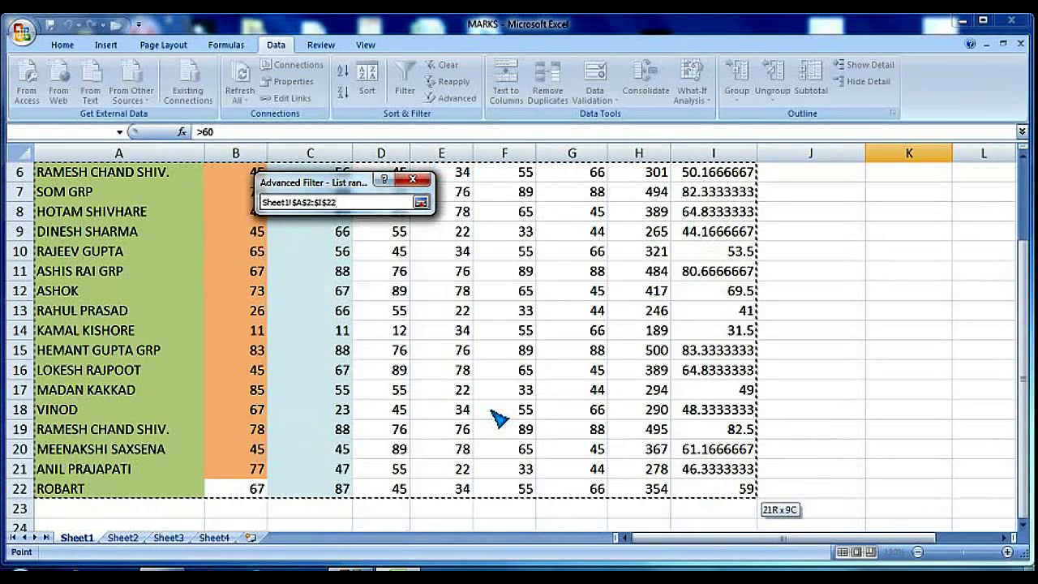
Step: Clear the filter's criteria range and reselect the headings and conditions in J2:K3 for it
left_click_drag(374, 278, 313, 280)
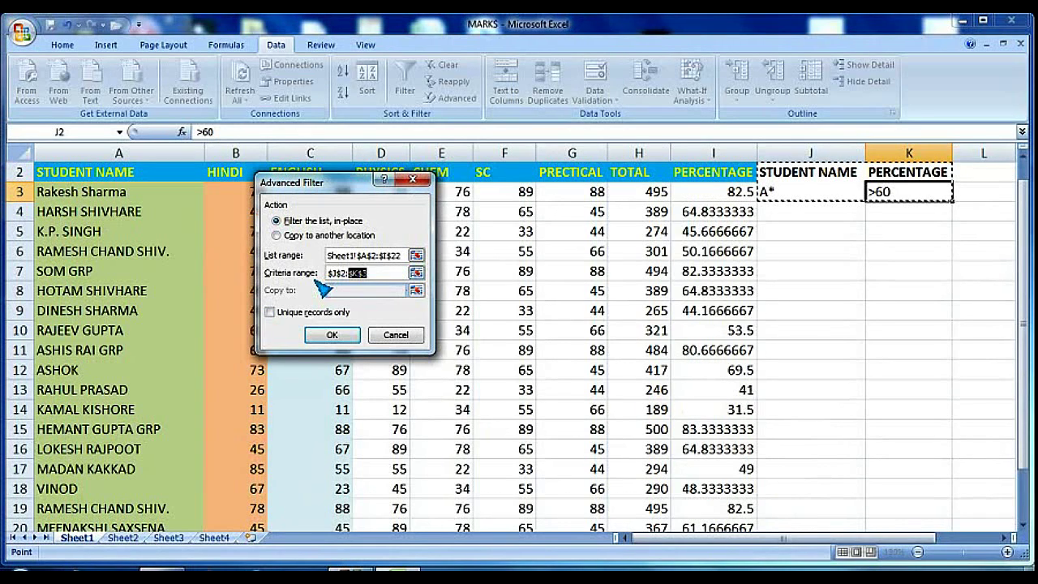
left_click(390, 280)
key("BackSpace")
key("BackSpace")
key("BackSpace")
key("BackSpace")
key("BackSpace")
key("BackSpace")
key("BackSpace")
key("BackSpace")
key("BackSpace")
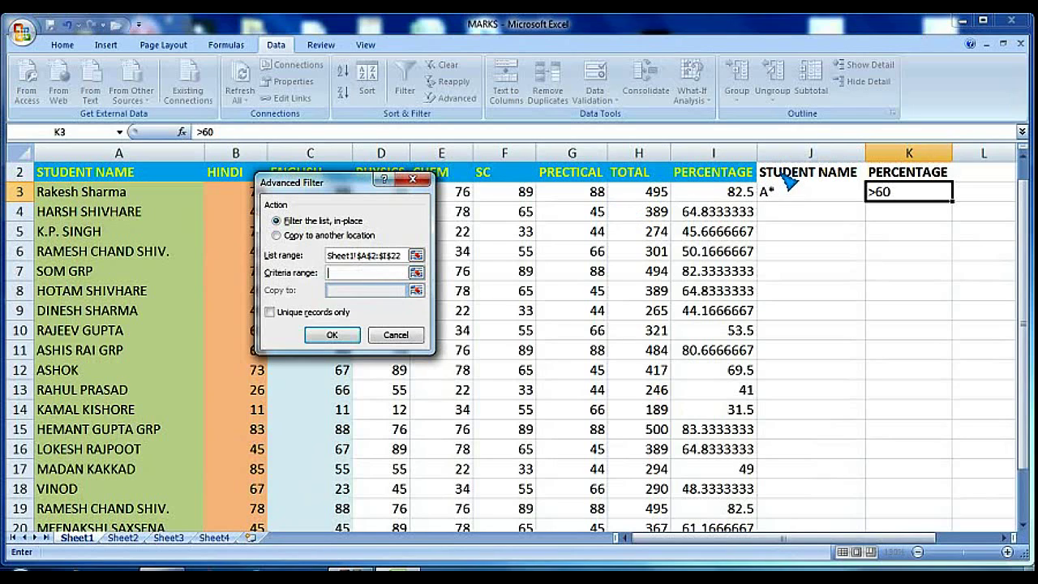
left_click_drag(770, 177, 858, 204)
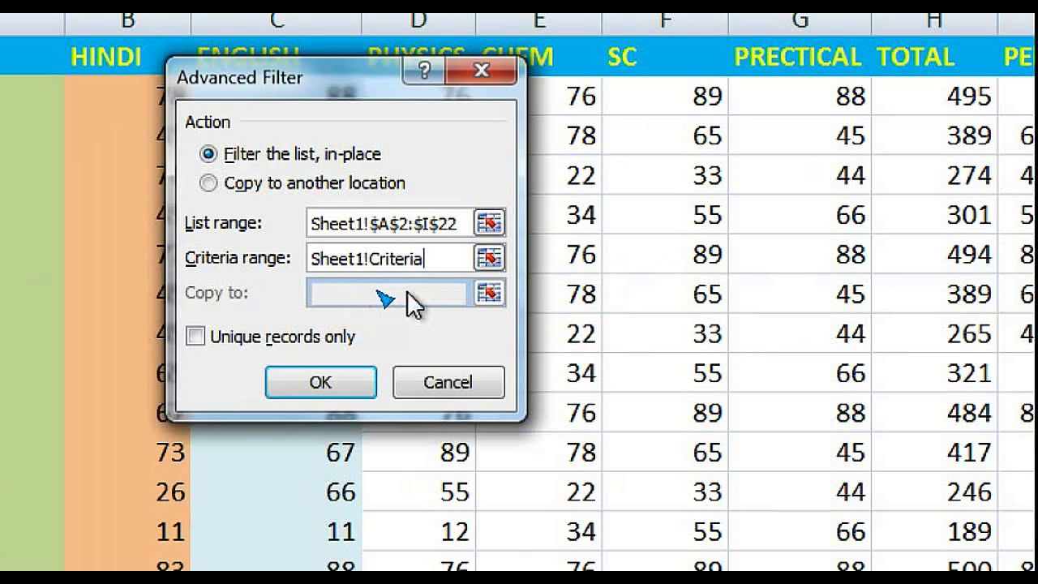
Step: Set the filter to copy to another location, with A27 below the table as destination, and run it
left_click(226, 192)
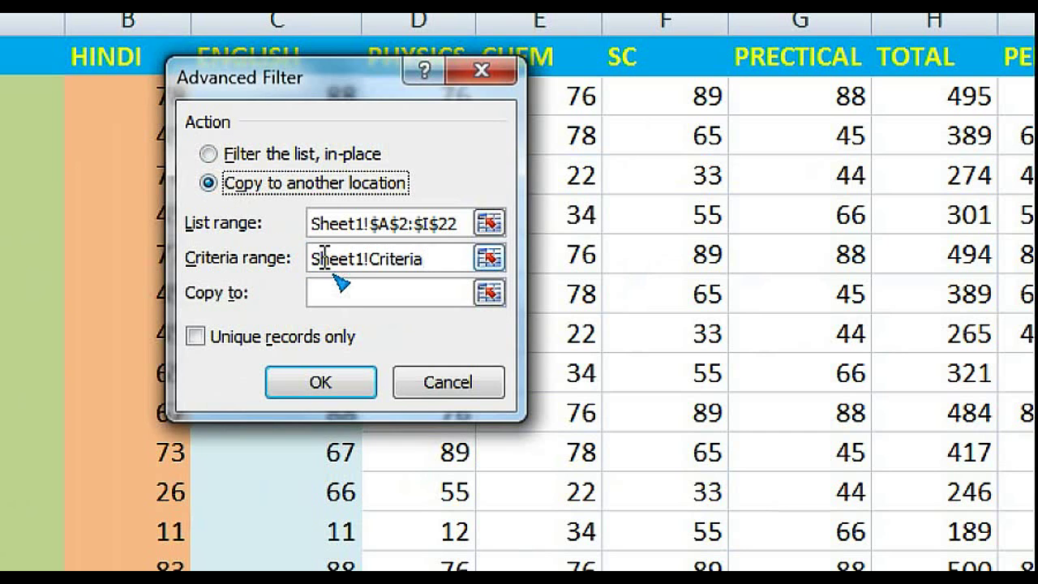
left_click(317, 292)
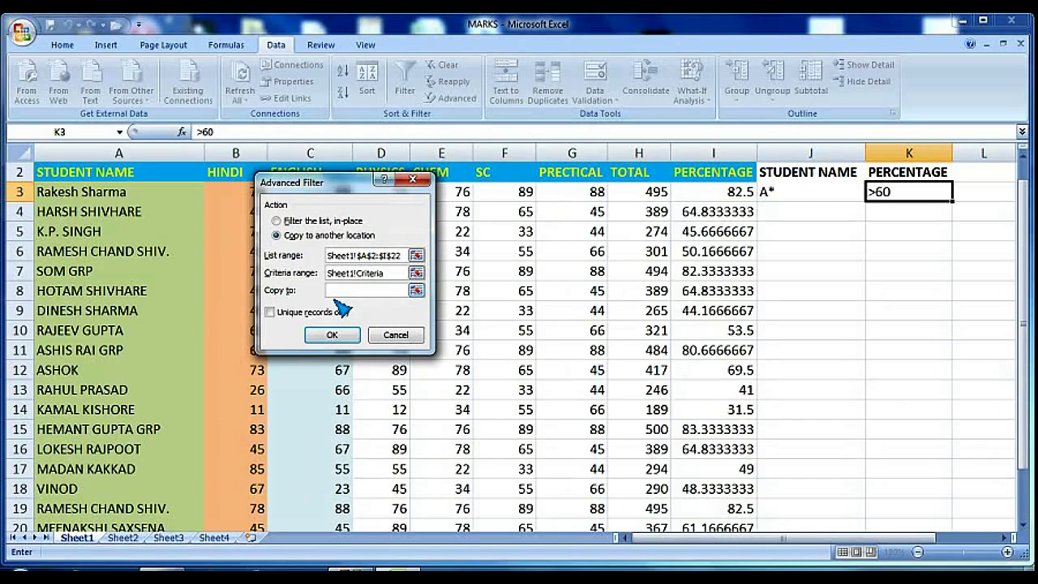
scroll(343, 297, "down", 3)
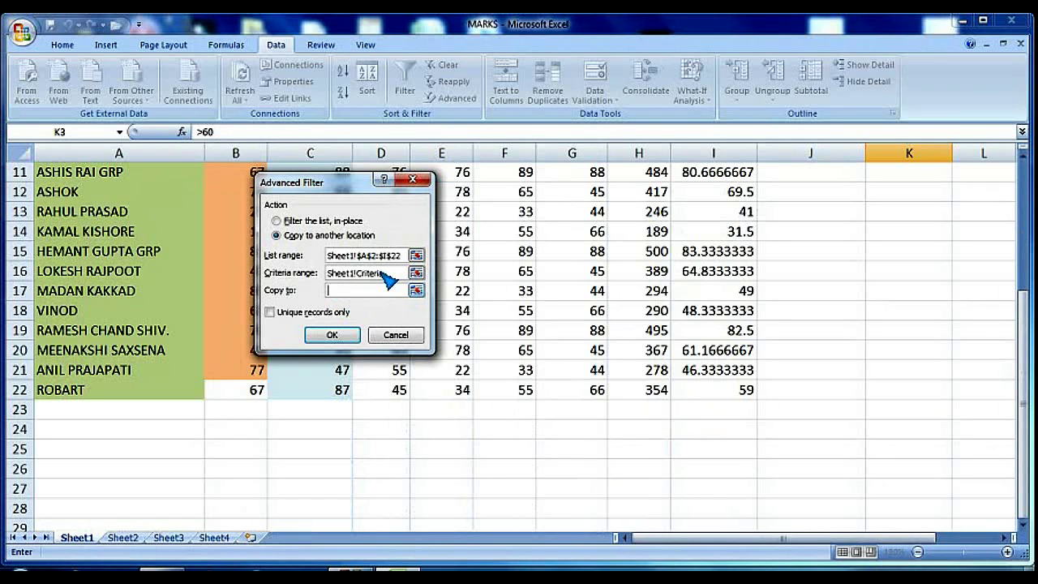
scroll(345, 292, "up", 3)
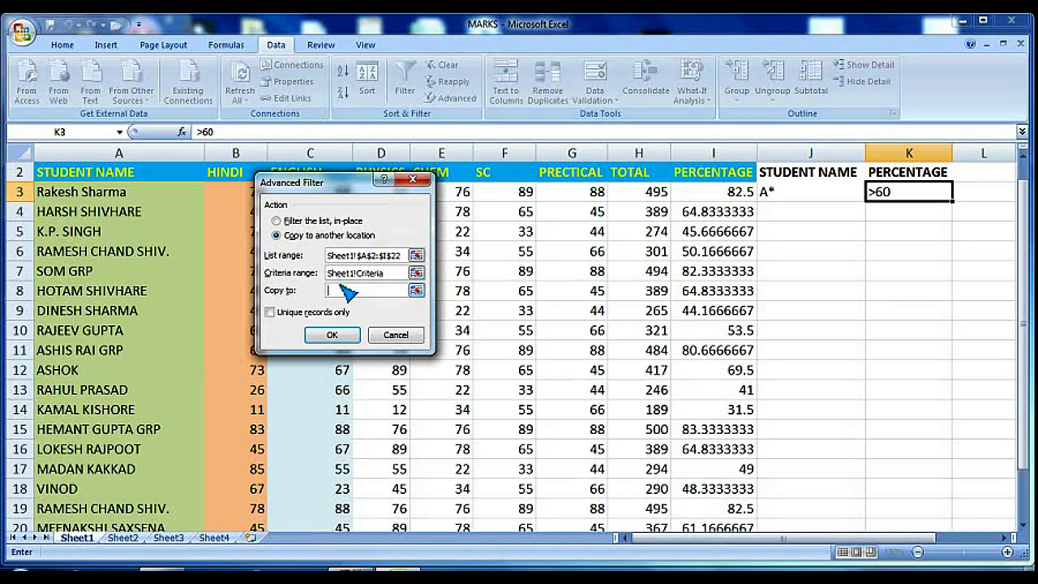
scroll(347, 292, "down", 4)
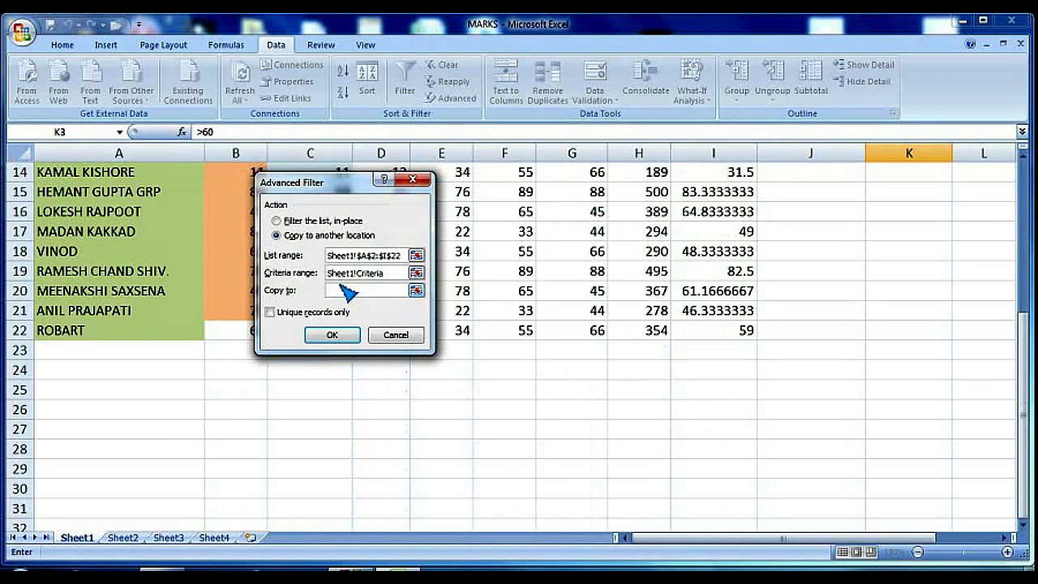
left_click(120, 434)
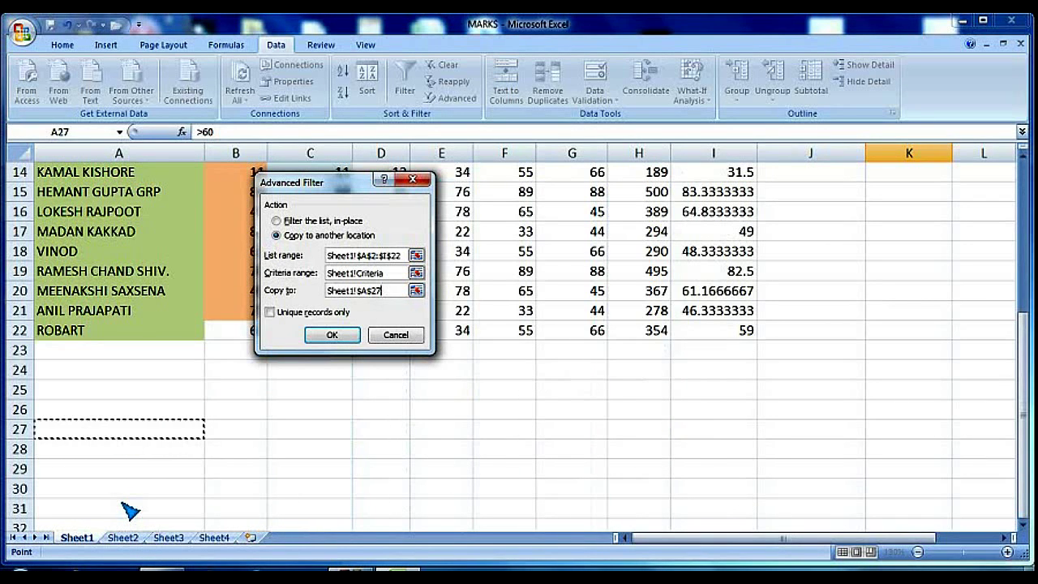
left_click(333, 335)
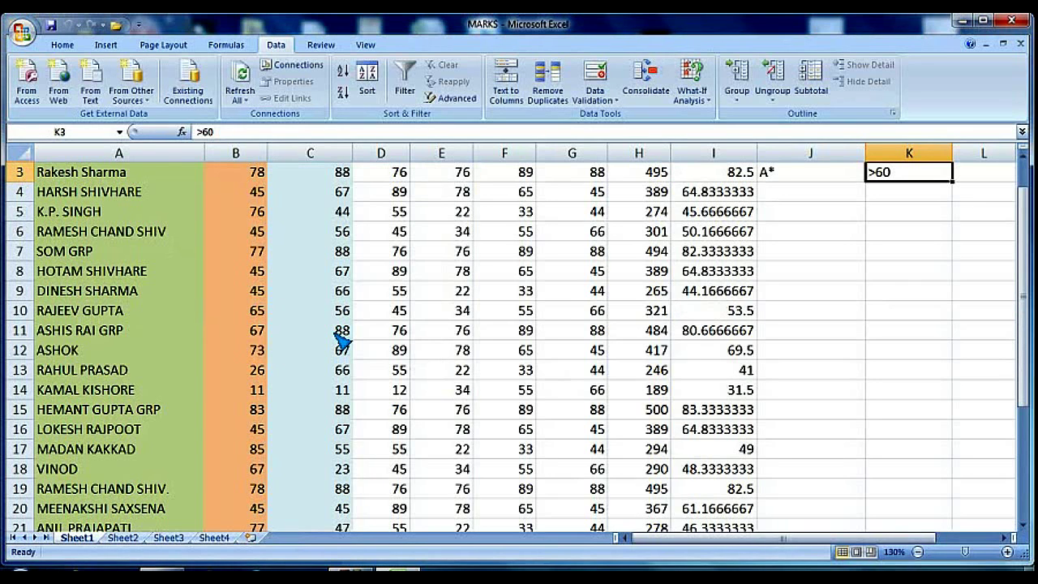
Step: Check the names and percentages of the extracted records in rows 28 and 29 against the criteria
scroll(339, 341, "down", 5)
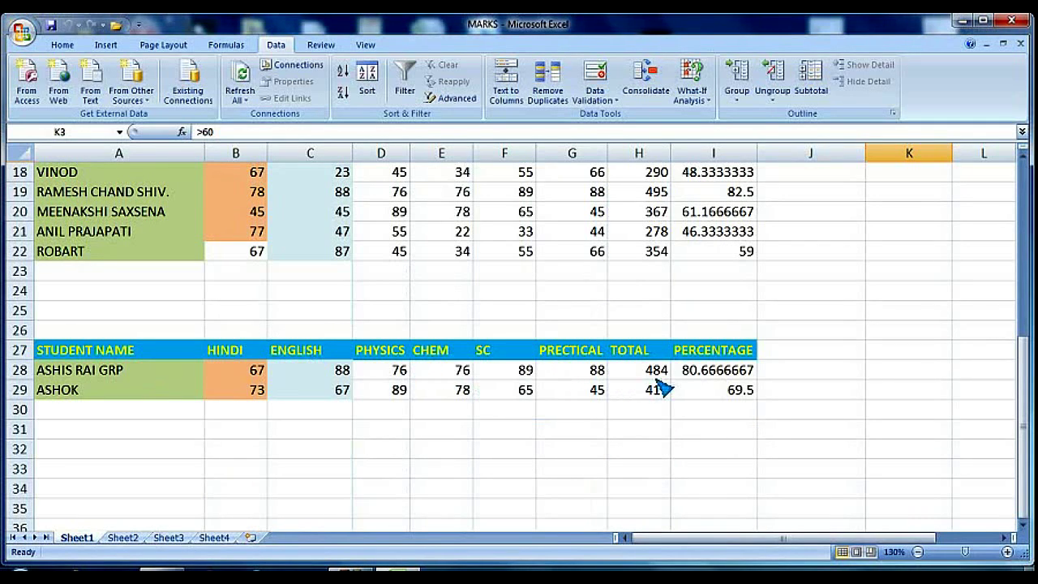
left_click_drag(712, 370, 719, 398)
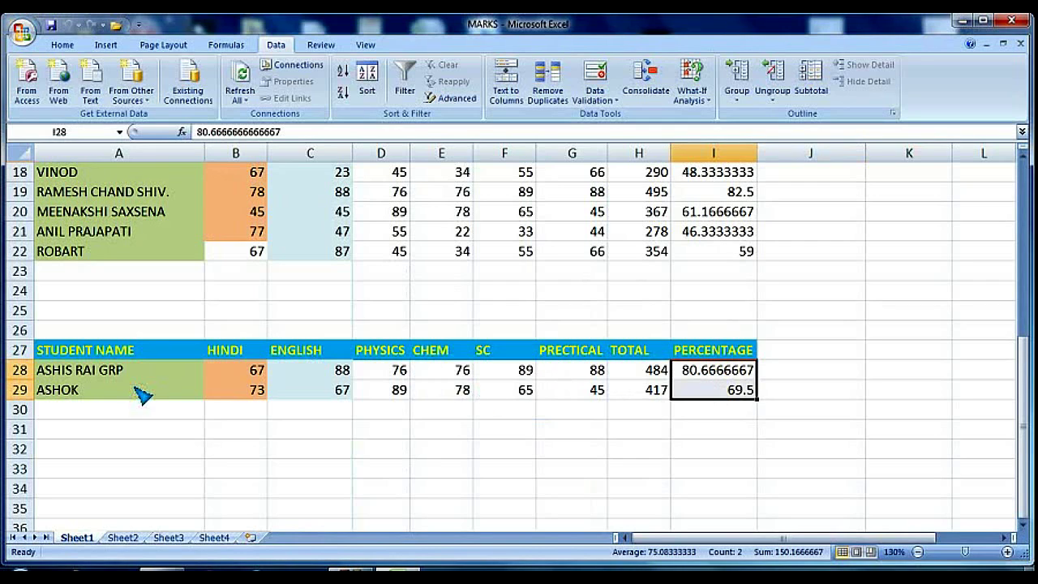
mouse_move(121, 382)
left_mouse_down()
mouse_move(120, 395)
mouse_move(136, 392)
left_mouse_up()
left_click(172, 429)
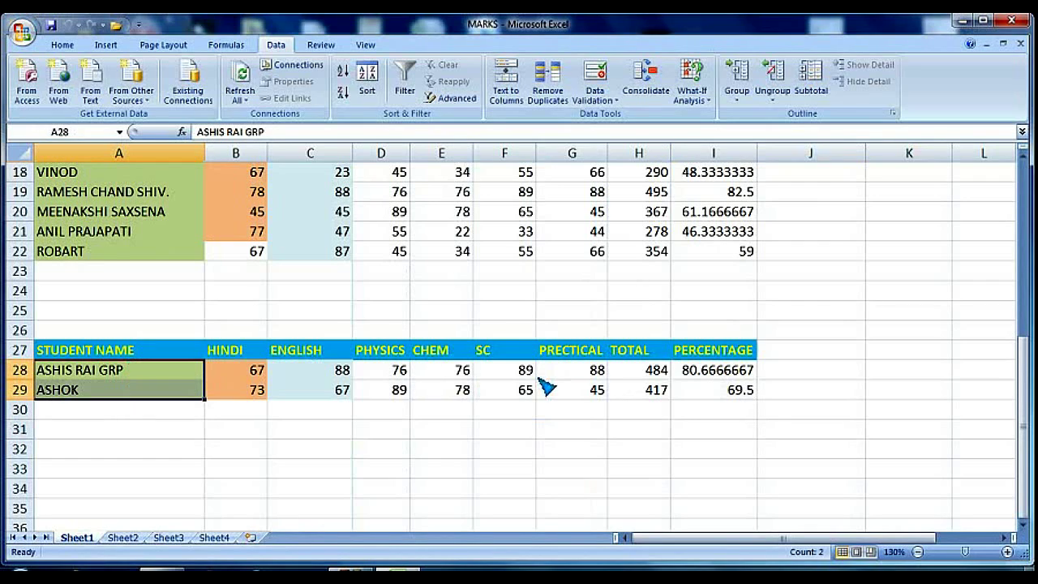
left_click(701, 374)
left_click_drag(703, 391, 701, 397)
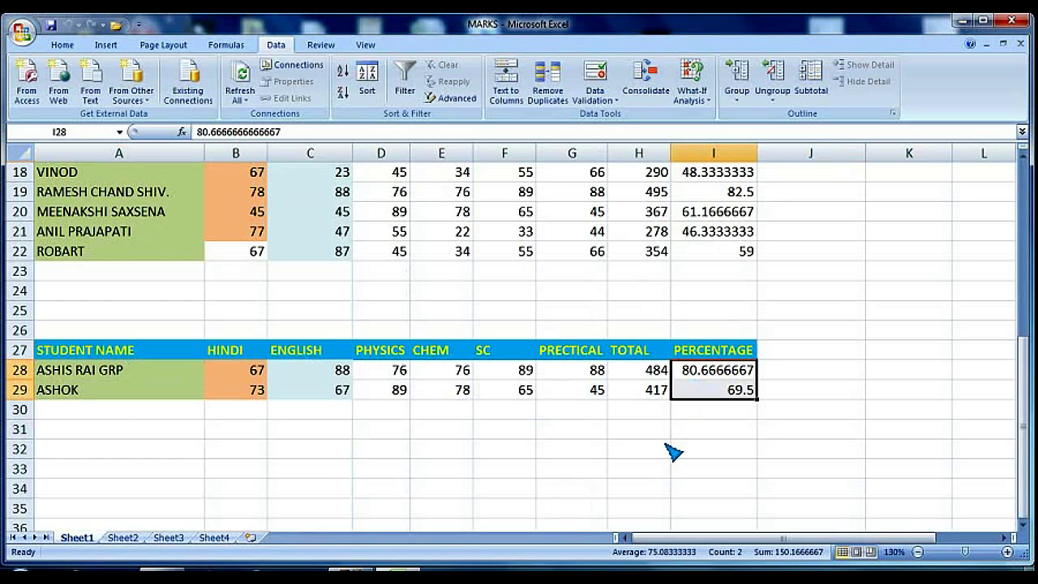
left_click(533, 317)
Step: Compare the original marks table and its criteria with the extracted list starting at row 27
scroll(540, 324, "up", 5)
scroll(540, 322, "down", 1)
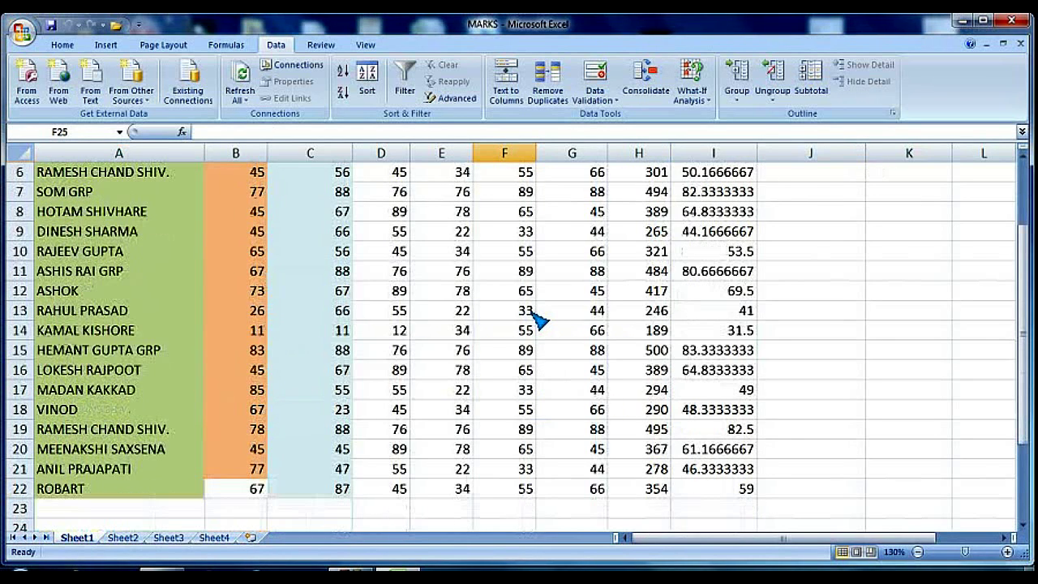
scroll(539, 322, "down", 2)
scroll(524, 349, "down", 4)
scroll(521, 348, "up", 2)
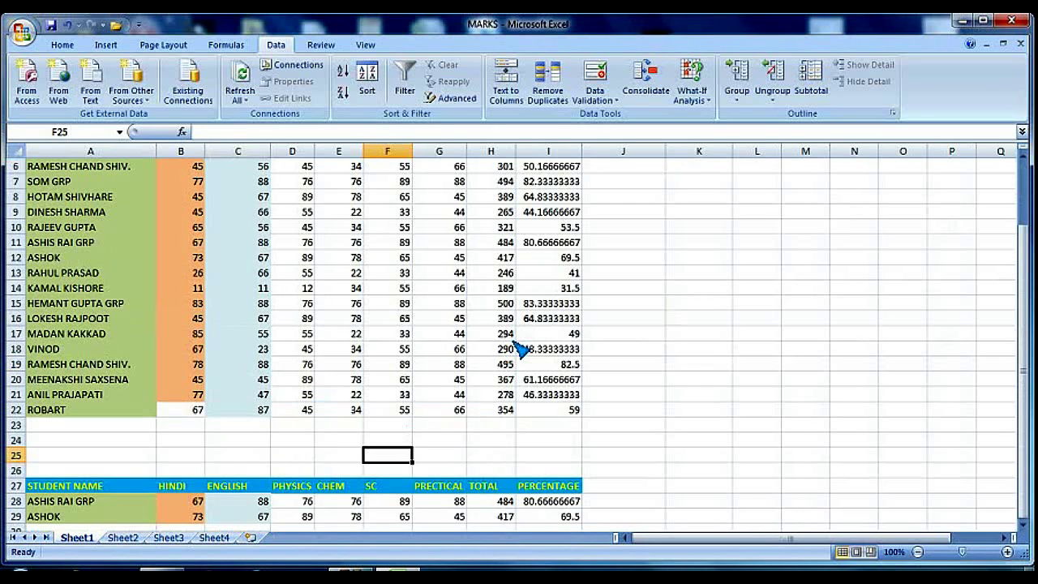
scroll(520, 349, "up", 2)
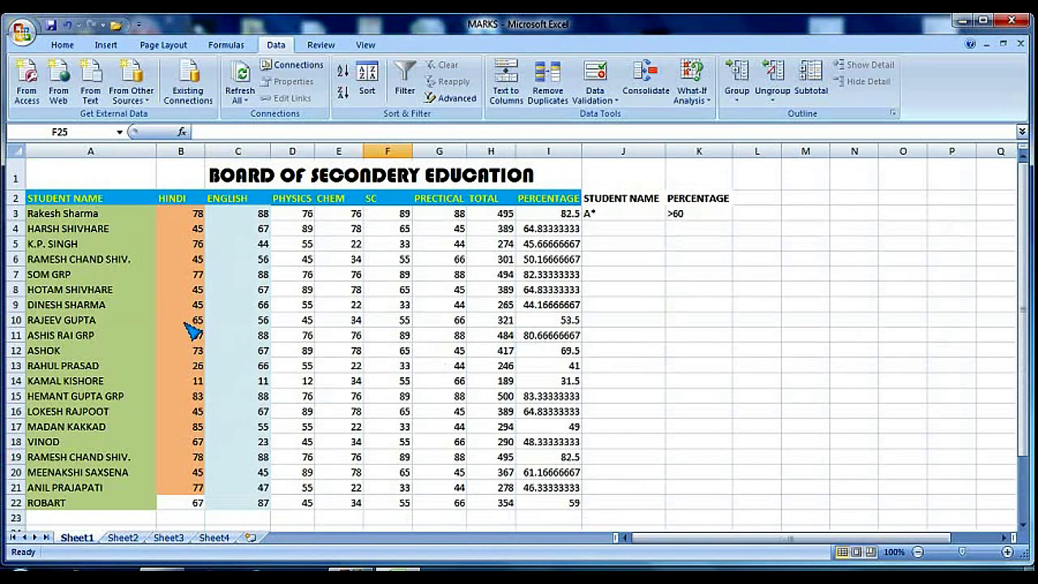
scroll(193, 330, "down", 1)
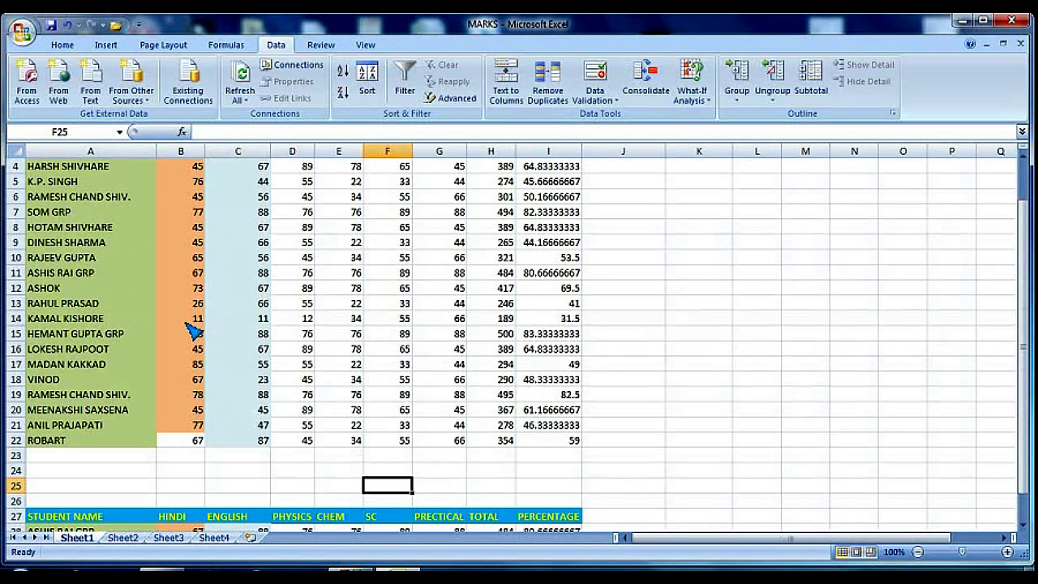
scroll(193, 330, "up", 1)
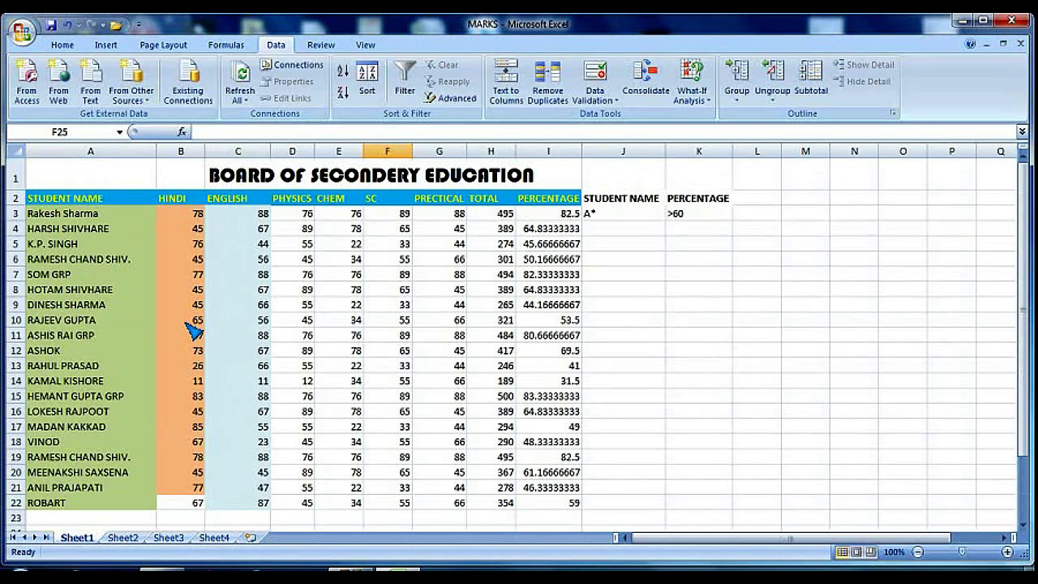